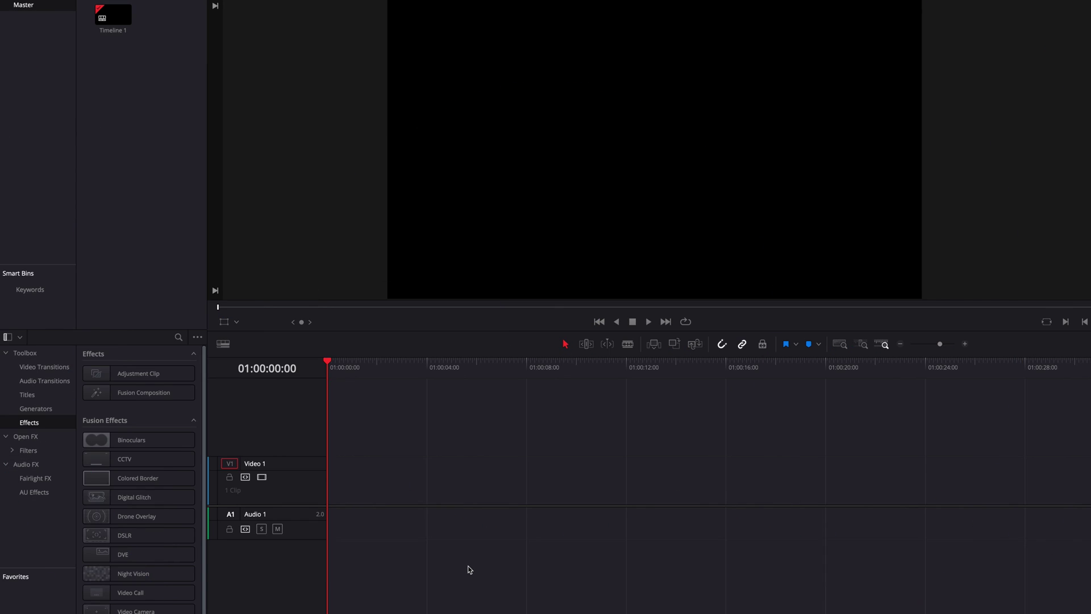
# - Place a Fusion Composition at the start of track Video 1 and open it on the Fusion page
pyautogui.moveTo(177, 393); pyautogui.dragTo(341, 486)
pyautogui.click(367, 485)
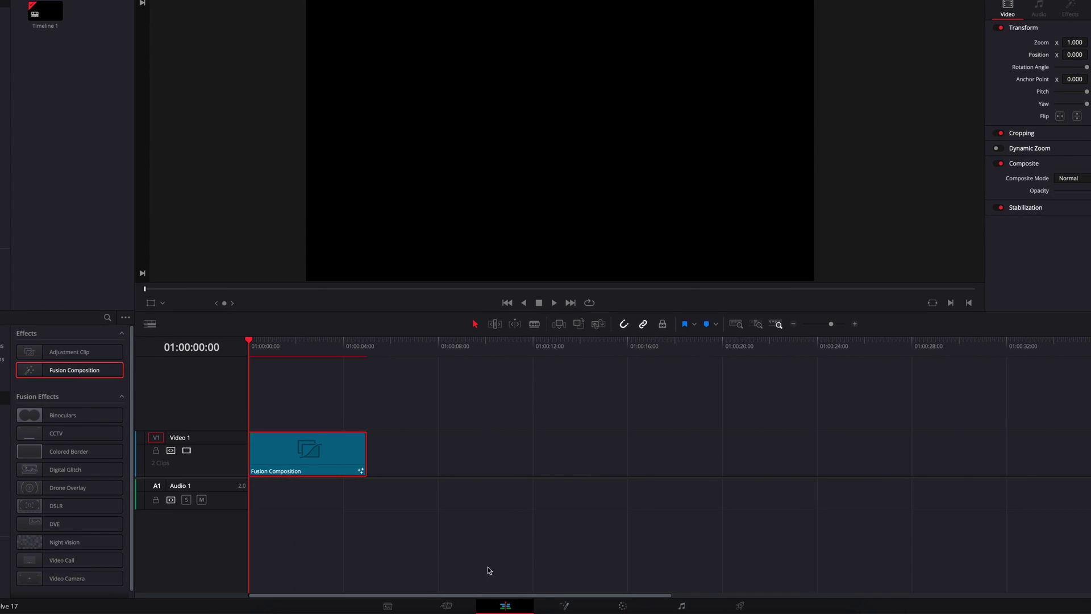
pyautogui.click(566, 608)
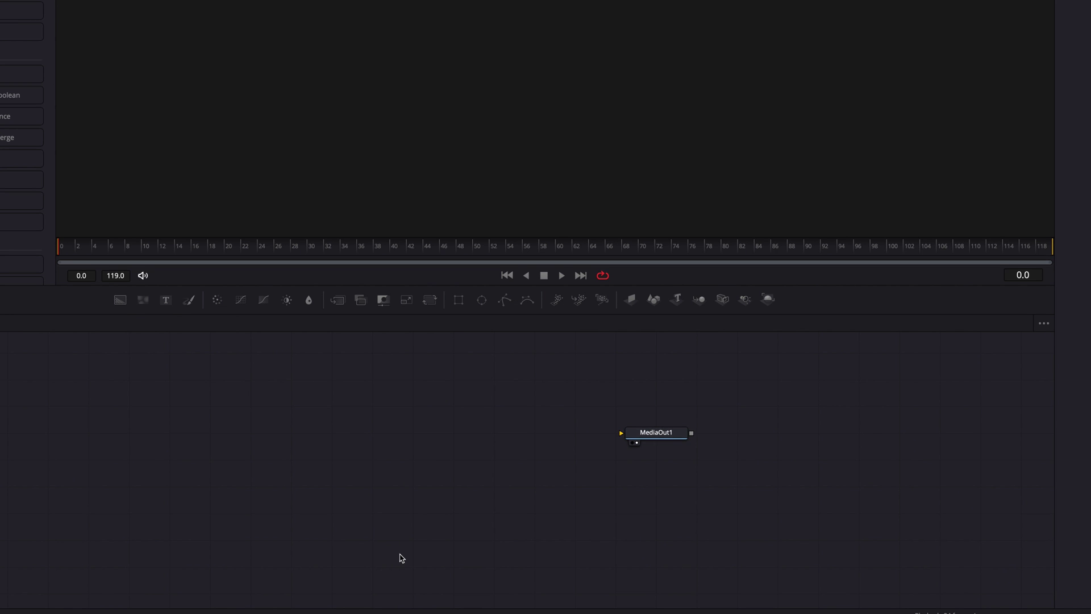
# - Add a Background node, merge a Text+ node over it, and connect the merge output to MediaOut1
pyautogui.moveTo(118, 302); pyautogui.dragTo(364, 401)
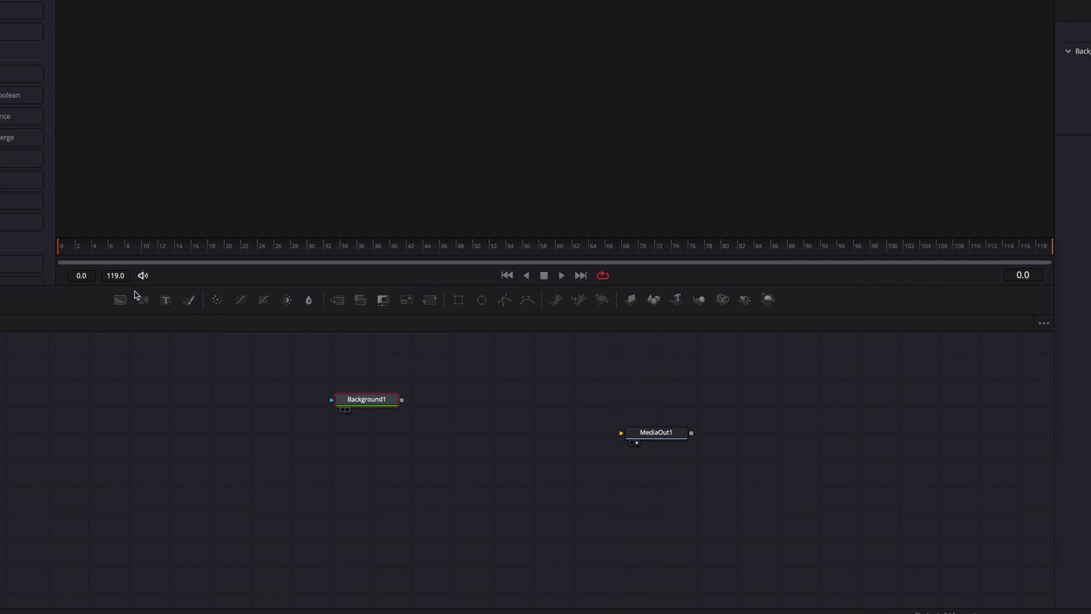
pyautogui.moveTo(165, 300); pyautogui.dragTo(404, 402)
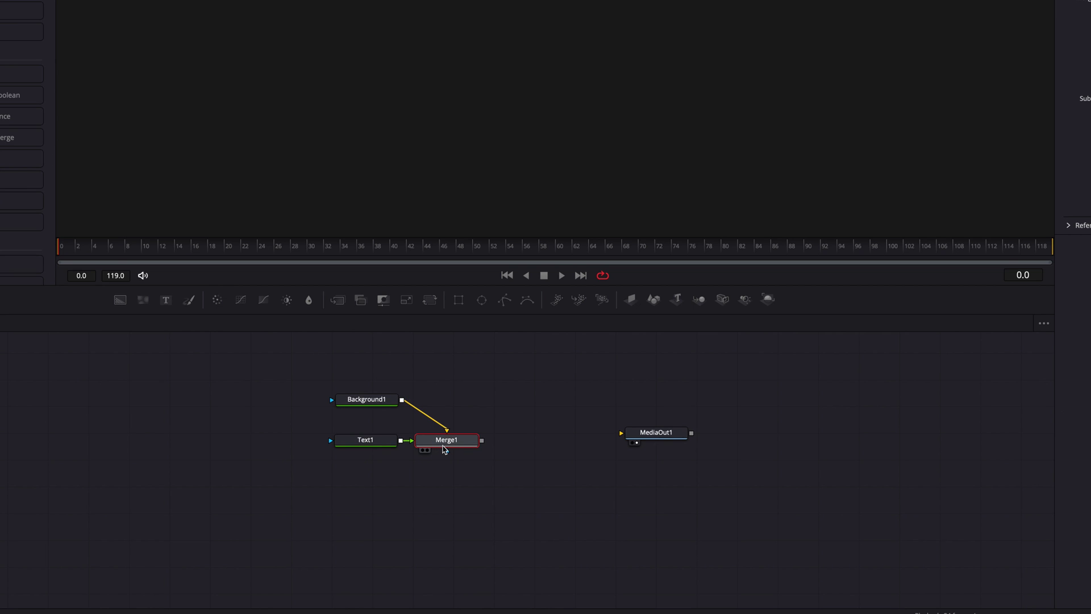
pyautogui.moveTo(481, 440); pyautogui.dragTo(626, 435)
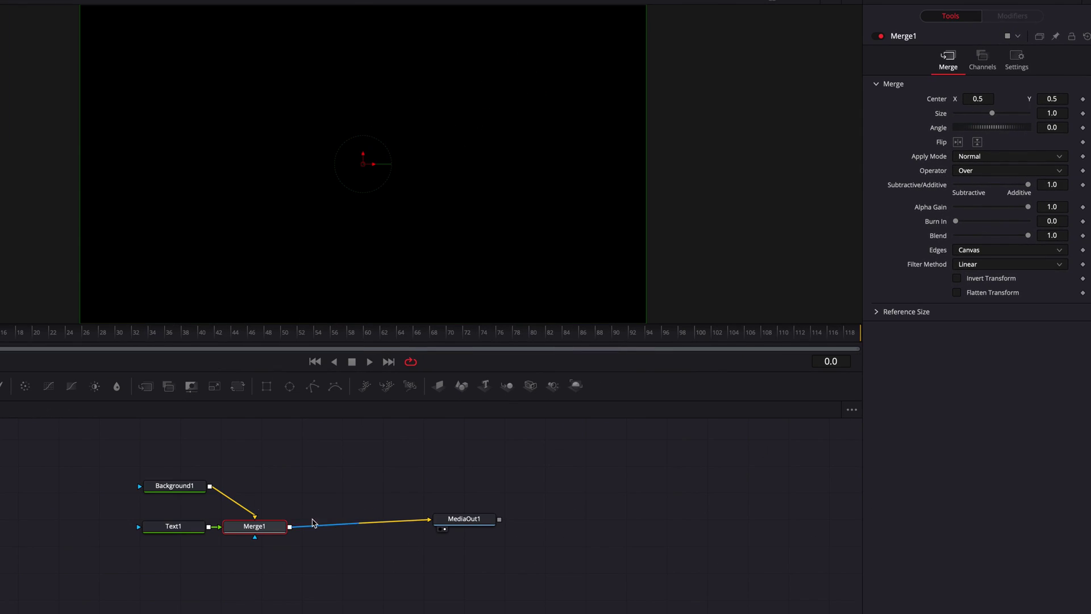
# - Set the Background1 node's solid color to dark grey
pyautogui.click(369, 399)
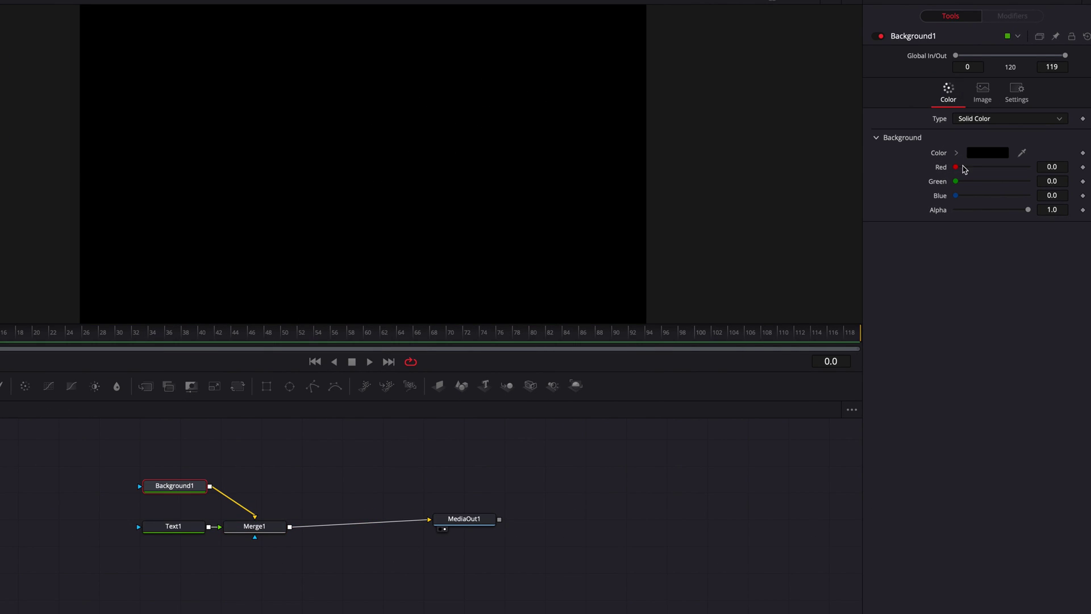
pyautogui.click(957, 154)
pyautogui.moveTo(961, 220); pyautogui.dragTo(948, 220)
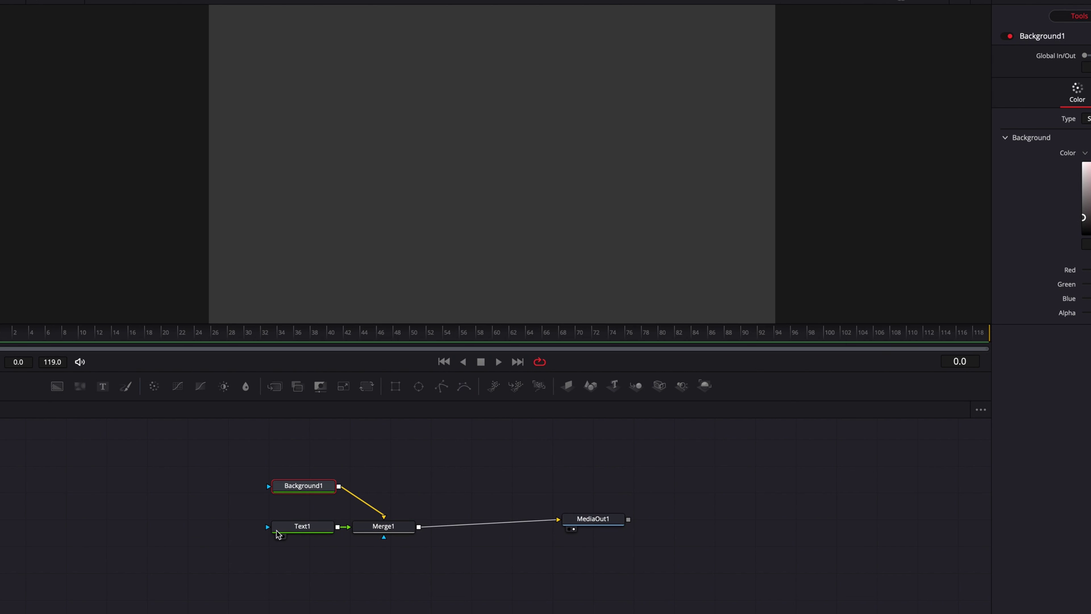
# - Enter the letter "H" in Text1, using the Kefa font at size 0.1693
pyautogui.click(312, 533)
pyautogui.click(1079, 158)
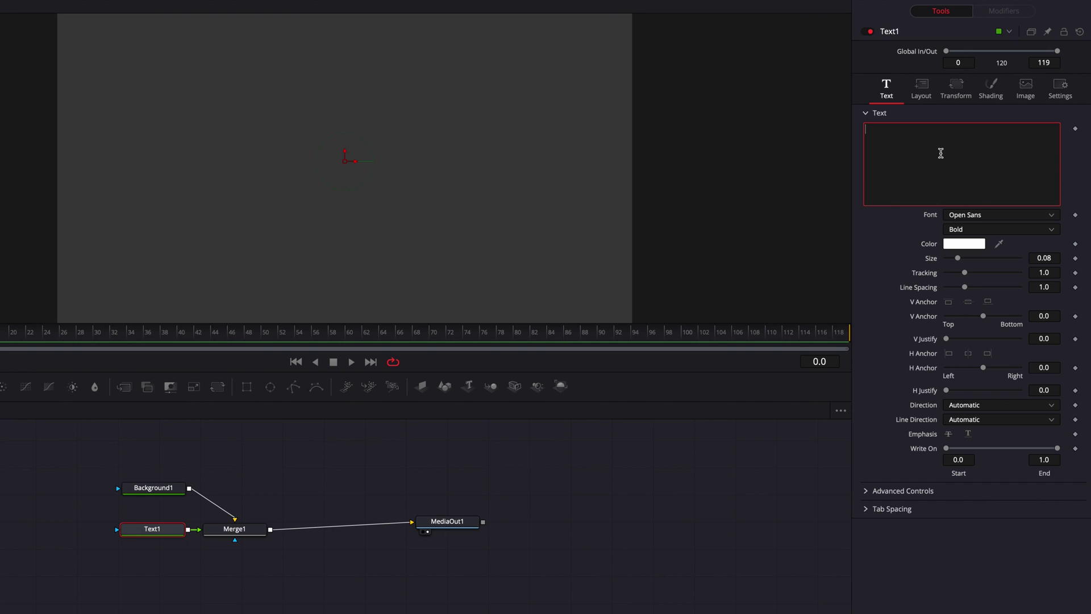
pyautogui.write('H')
pyautogui.click(1003, 220)
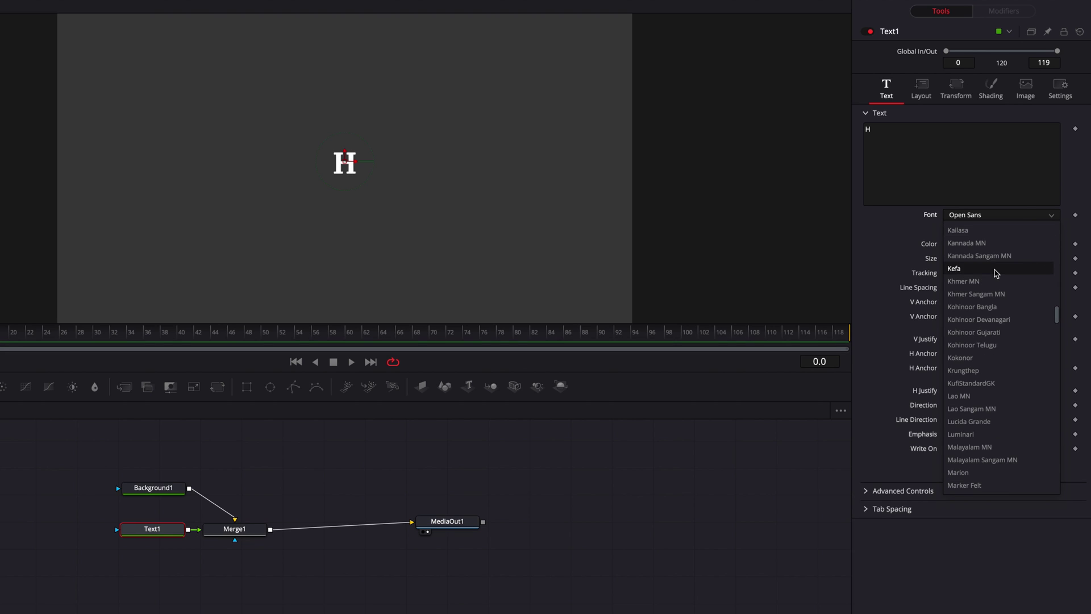
pyautogui.click(994, 269)
pyautogui.moveTo(960, 261); pyautogui.dragTo(972, 262)
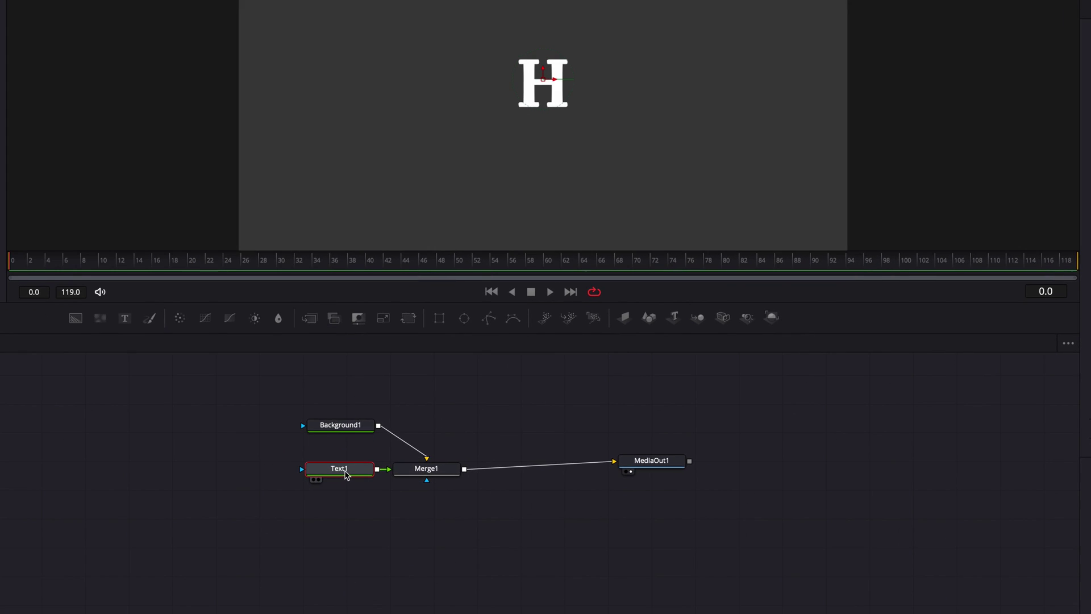
# - Move the Text1 node away from Merge1 and duplicate it twice, each copy with its own merge
pyautogui.moveTo(355, 473); pyautogui.dragTo(269, 482)
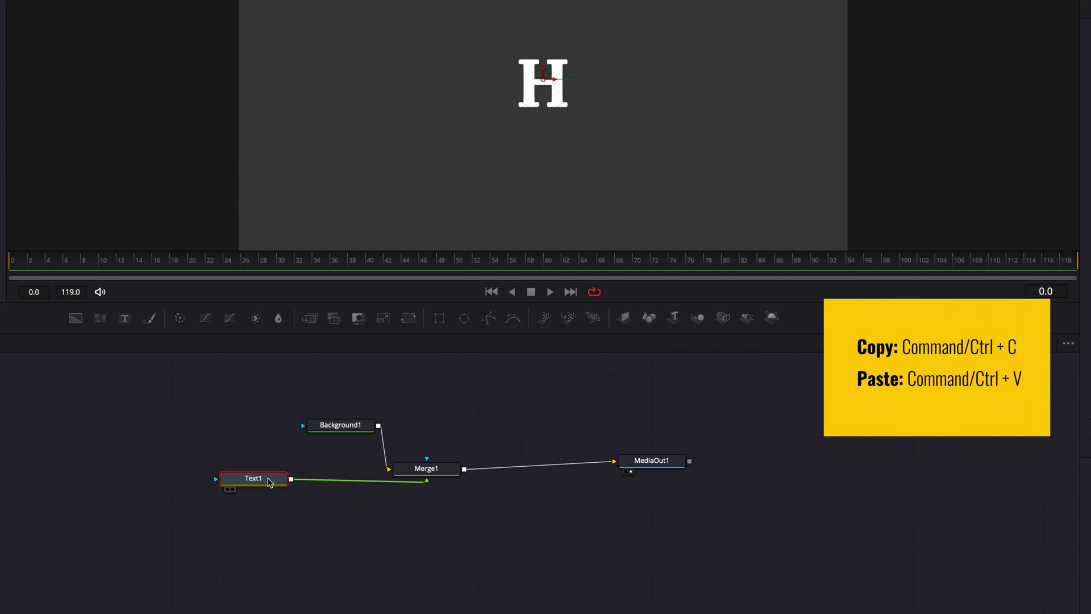
pyautogui.hotkey('ctrl', 'c')
pyautogui.hotkey('ctrl', 'v')
pyautogui.hotkey('ctrl', 'v')
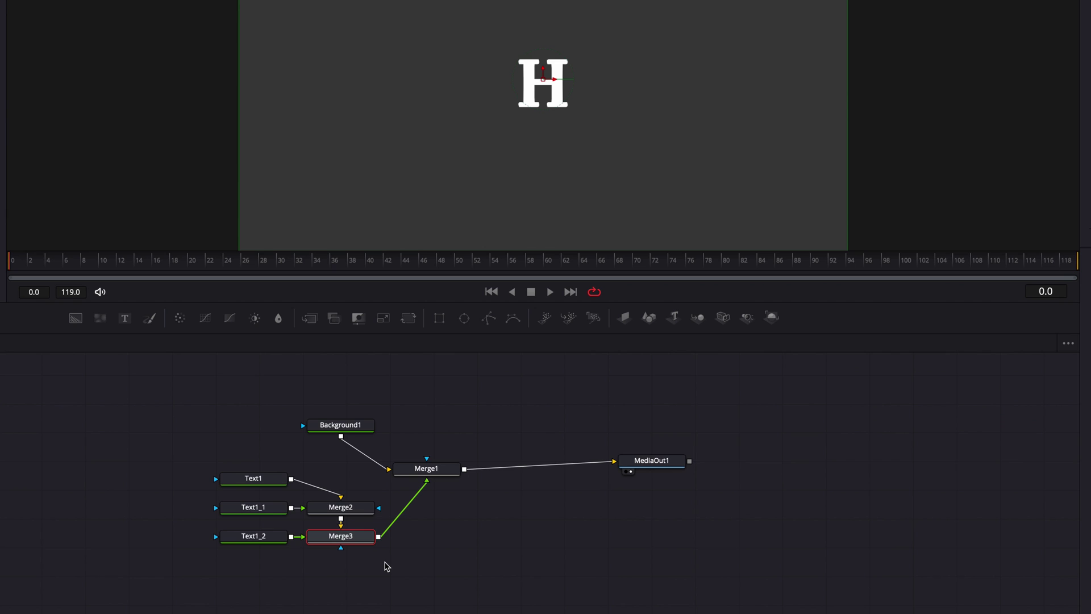
# - Replace the letter in Text1_1 with "e"
pyautogui.click(267, 512)
pyautogui.click(932, 120)
pyautogui.press('BackSpace')
pyautogui.write('e')
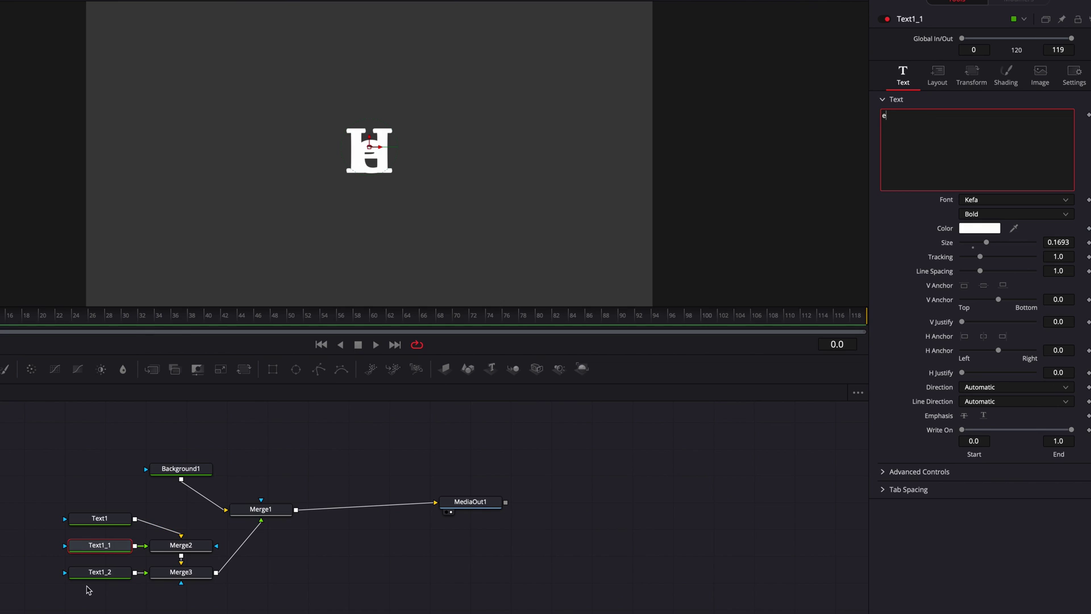
# - Replace the letter in Text1_2 with "r"
pyautogui.click(97, 572)
pyautogui.click(942, 124)
pyautogui.press('BackSpace')
pyautogui.write('r')
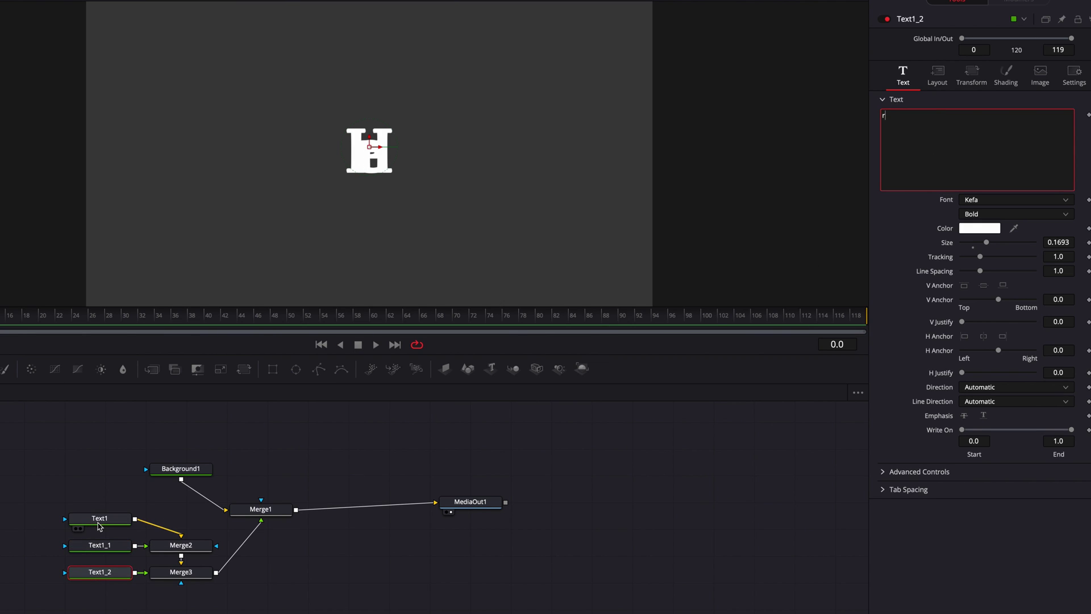
# - Space the letters apart by setting Center X to 0.426 for the "H" and 0.562 for the "r"
pyautogui.click(98, 524)
pyautogui.click(939, 84)
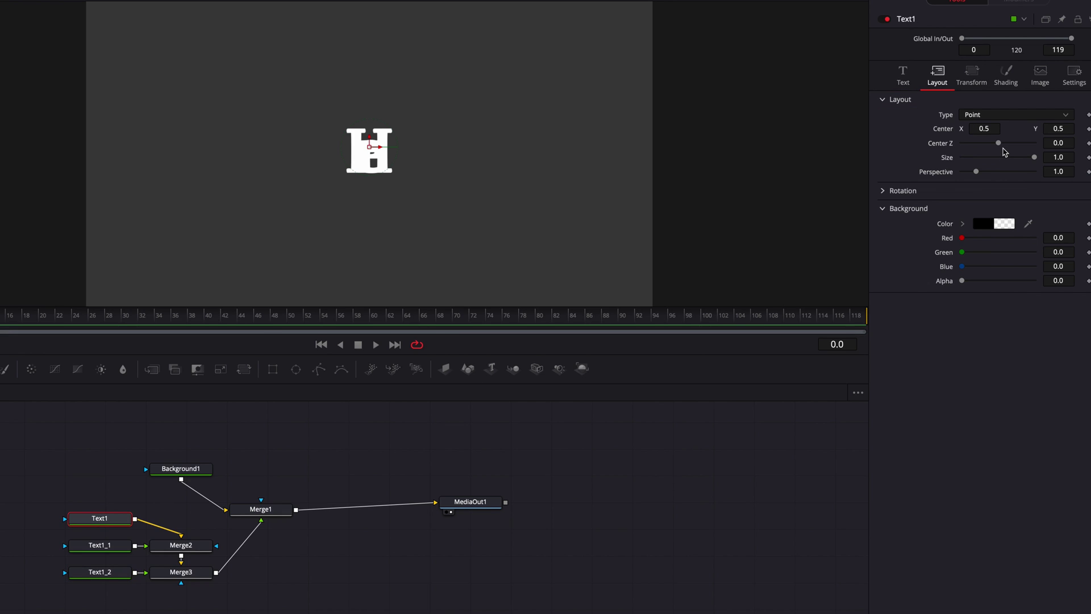
pyautogui.moveTo(985, 129); pyautogui.dragTo(920, 128)
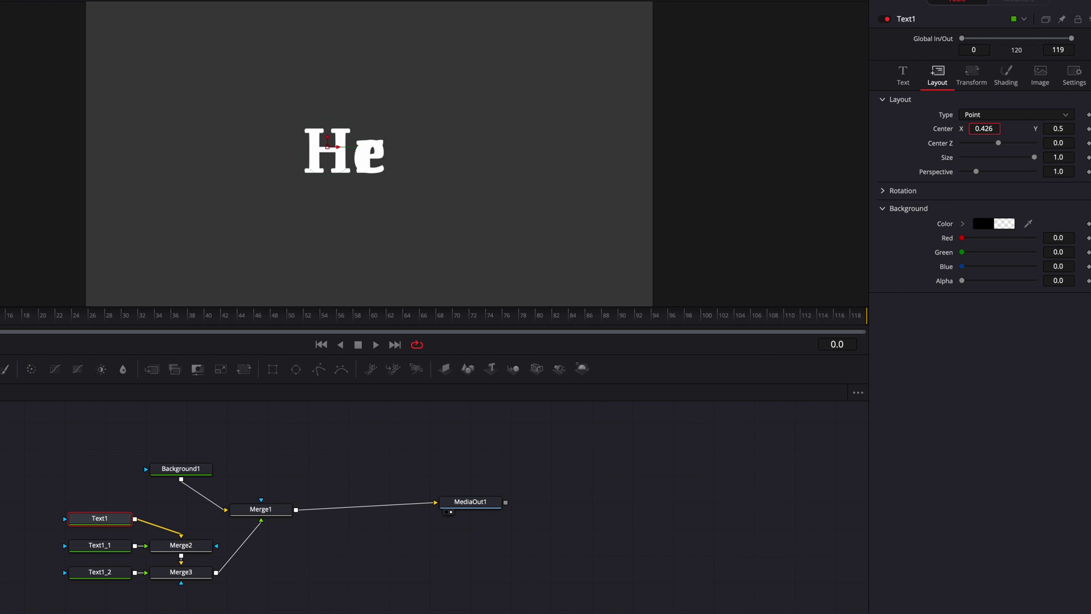
pyautogui.click(119, 572)
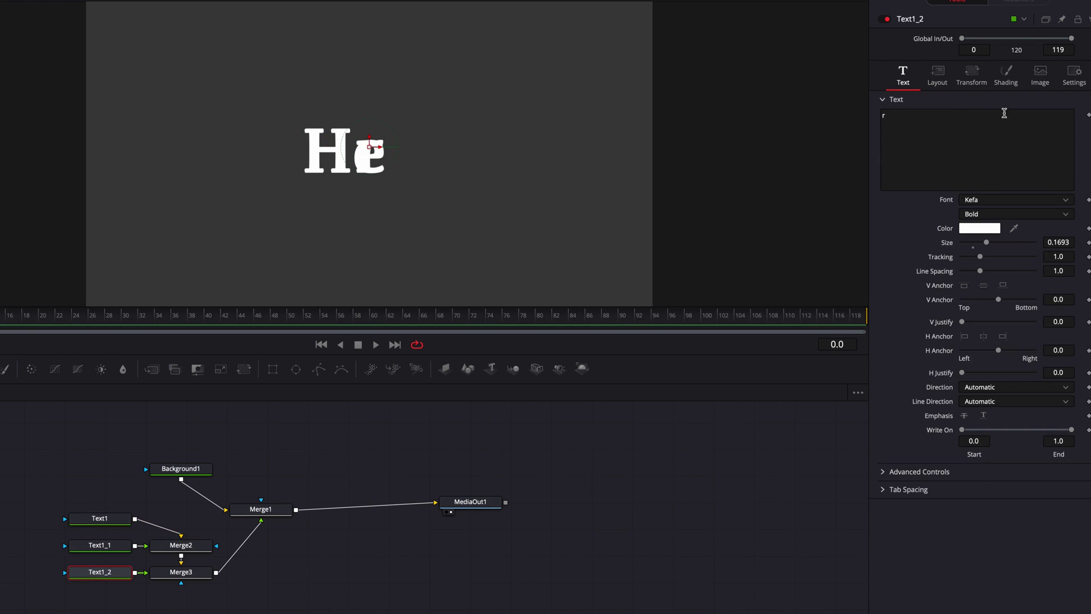
pyautogui.click(937, 73)
pyautogui.moveTo(984, 128); pyautogui.dragTo(1038, 129)
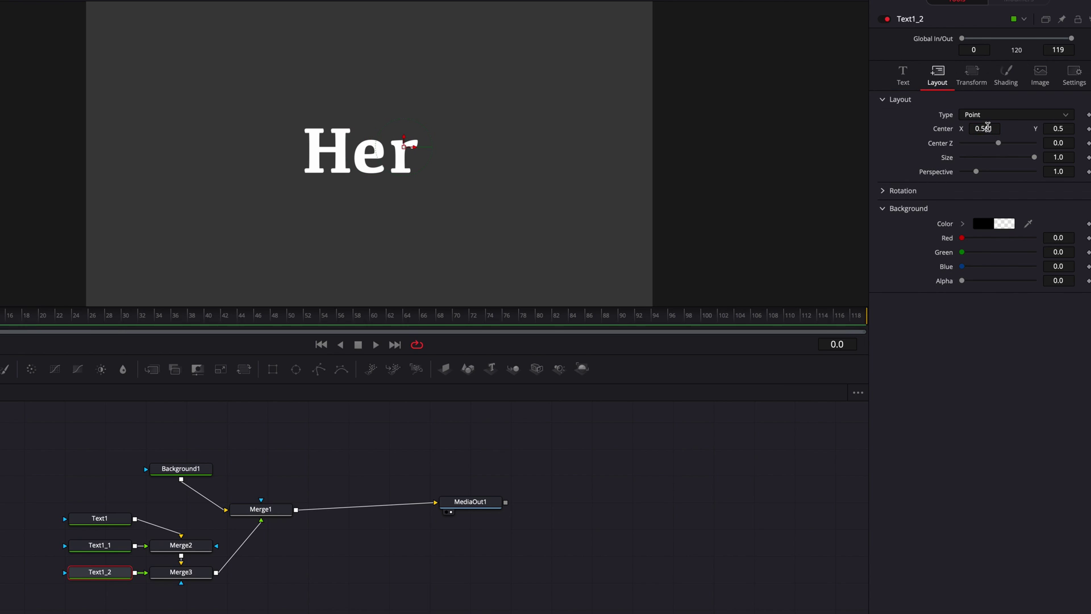
# - Change the font of the "e" in Text1_1 to Helvetica Neue
pyautogui.click(116, 547)
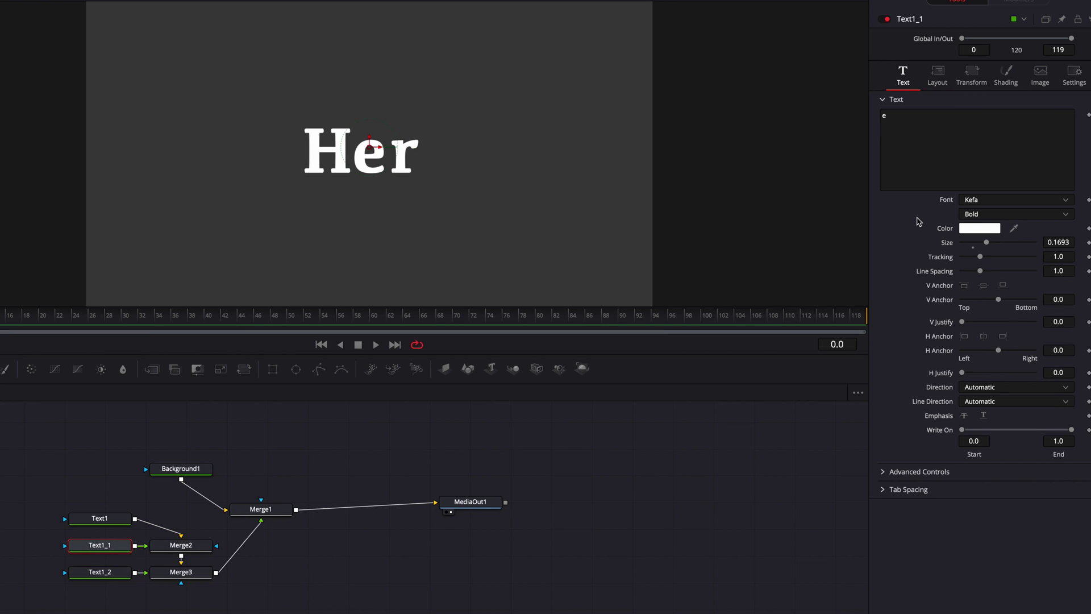
pyautogui.click(1049, 200)
pyautogui.scroll(-5, 1049, 216)
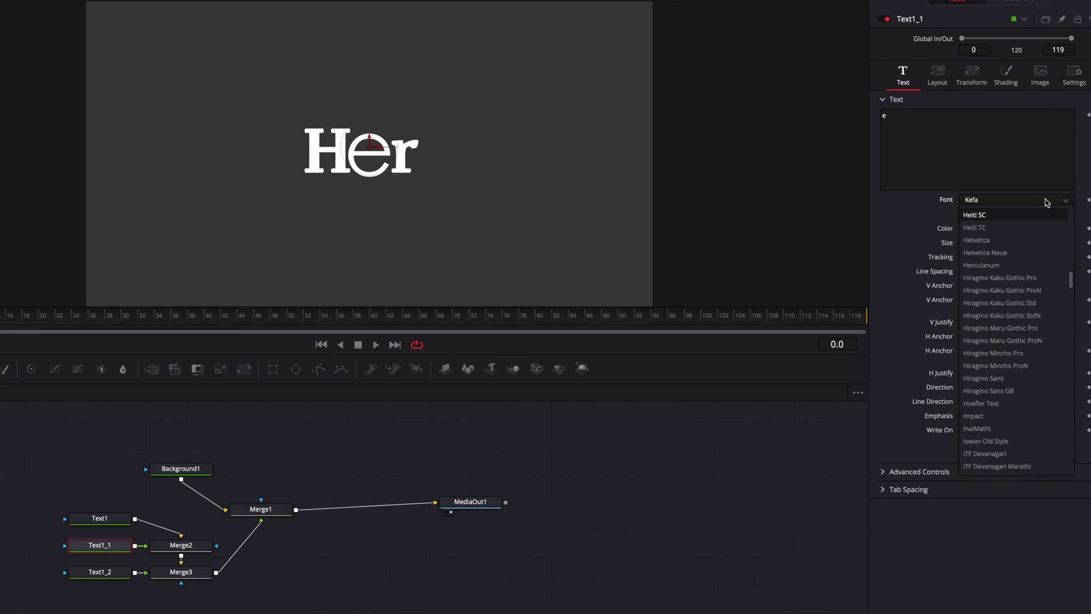
pyautogui.click(1031, 251)
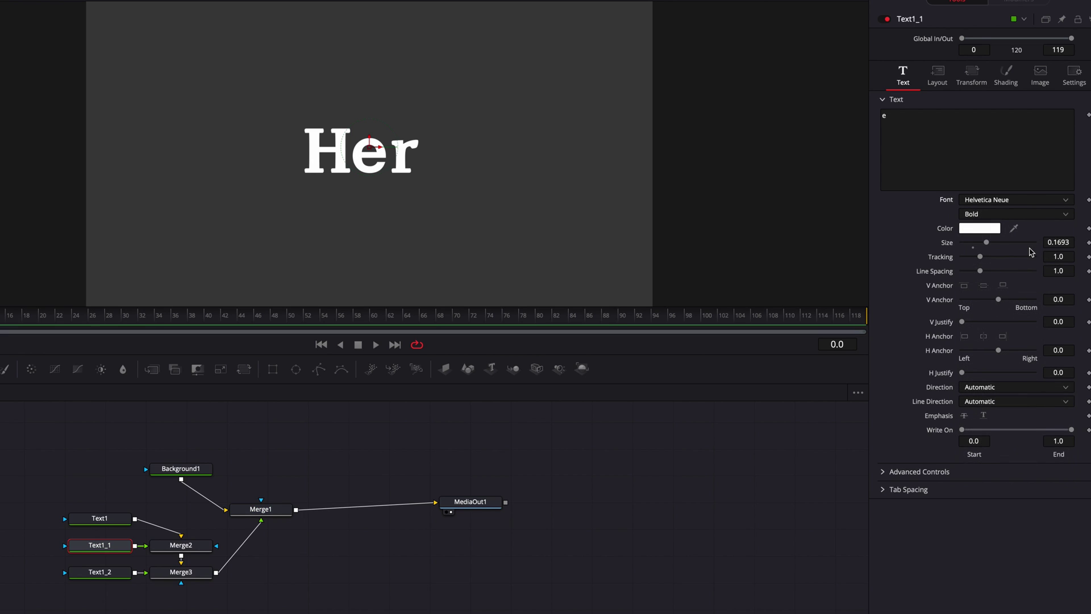
# - Change the font of the "r" in Text1_2 to Courier New with a thin, non-bold style
pyautogui.click(102, 575)
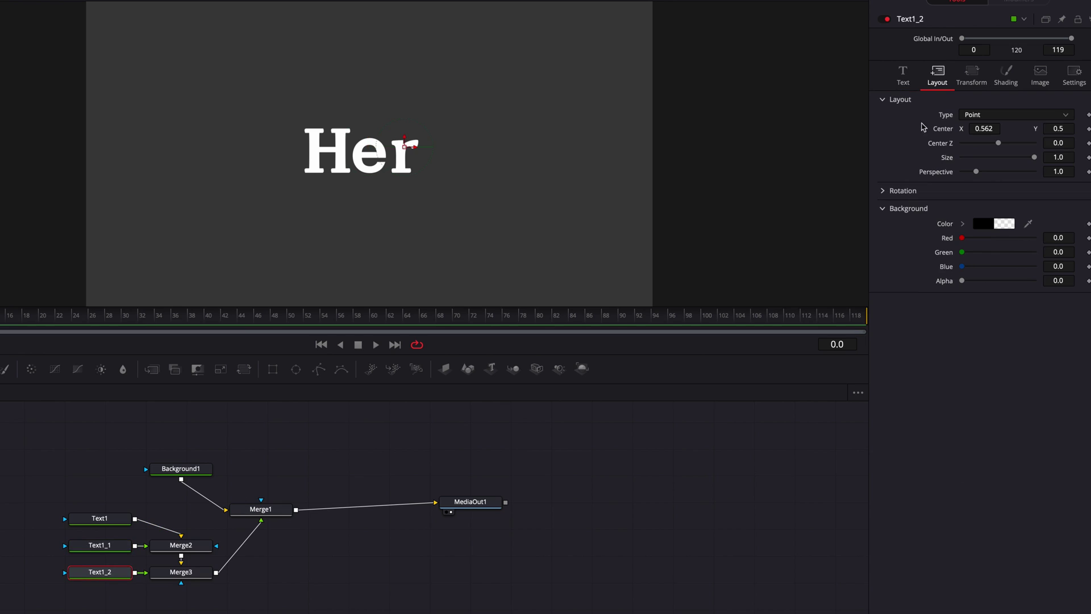
pyautogui.click(903, 75)
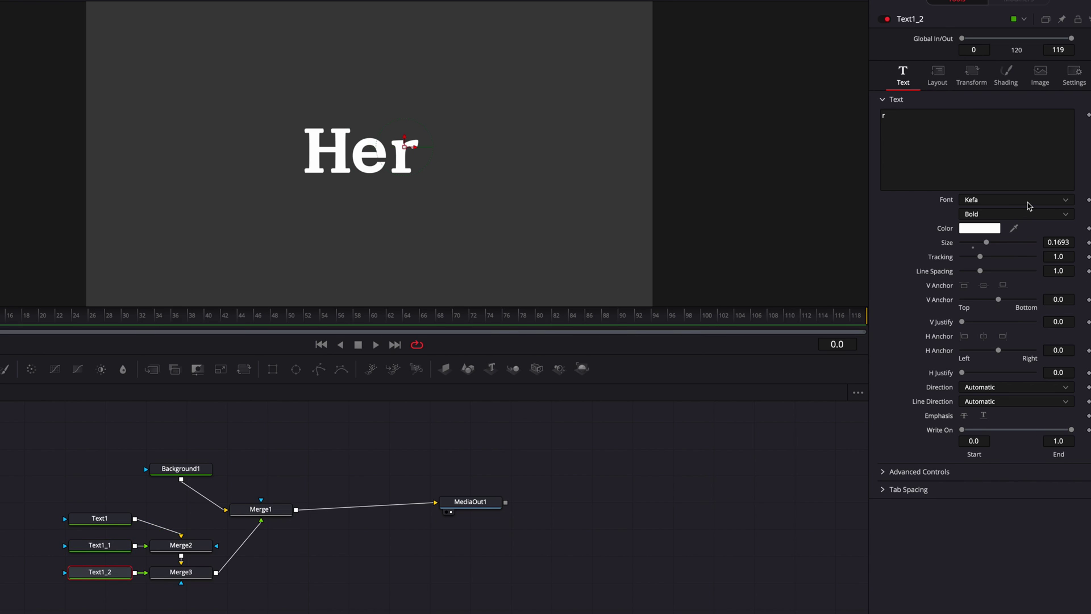
pyautogui.click(1030, 206)
pyautogui.scroll(10, 1029, 358)
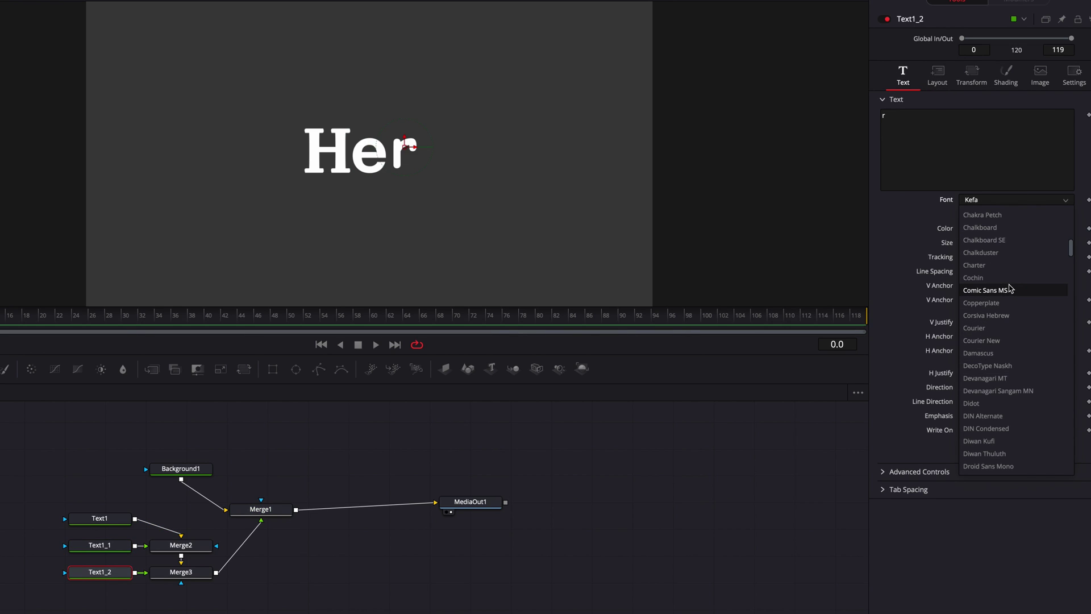
pyautogui.click(1000, 340)
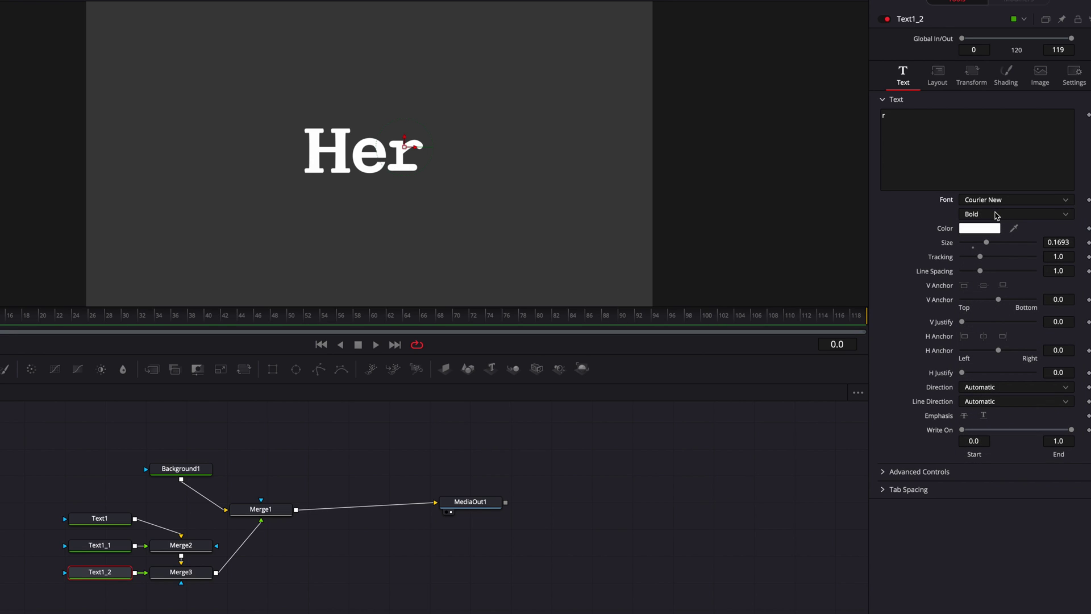
pyautogui.click(997, 215)
pyautogui.click(999, 227)
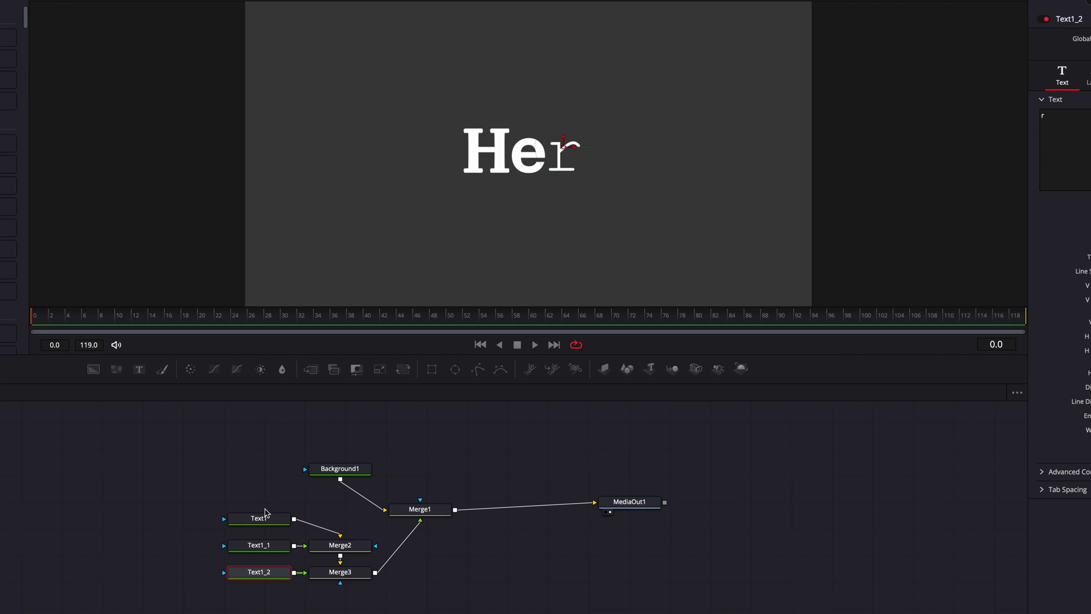
# - Animate the "H" by keyframing its layout Center at frame 58 and moving it beyond the frame's left edge at frame 0
pyautogui.click(260, 518)
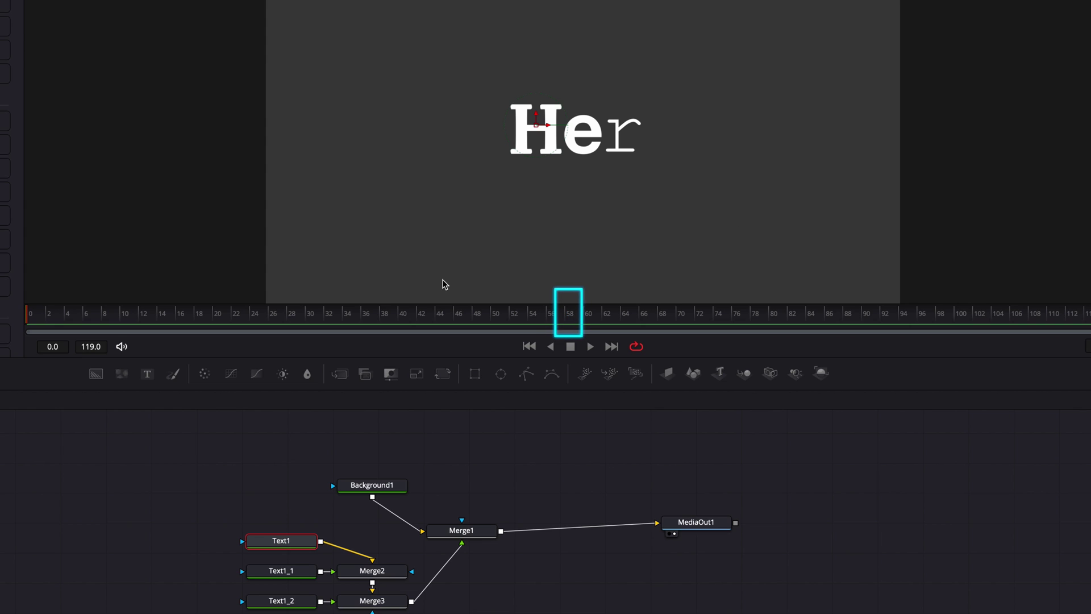
pyautogui.click(571, 317)
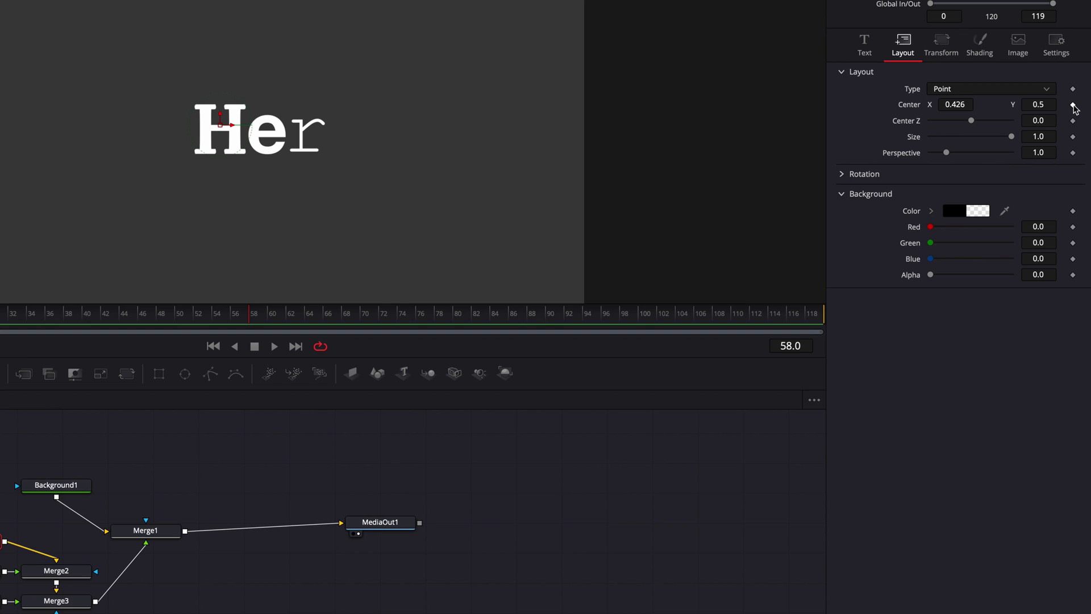
pyautogui.click(1074, 106)
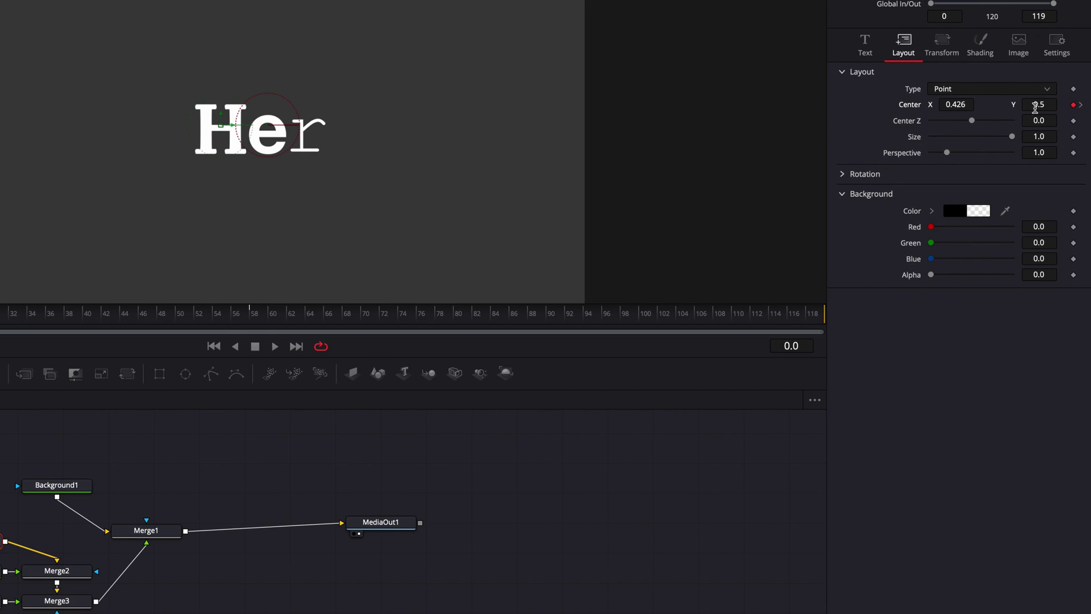
pyautogui.moveTo(957, 105); pyautogui.dragTo(909, 105)
pyautogui.moveTo(974, 124); pyautogui.dragTo(954, 124)
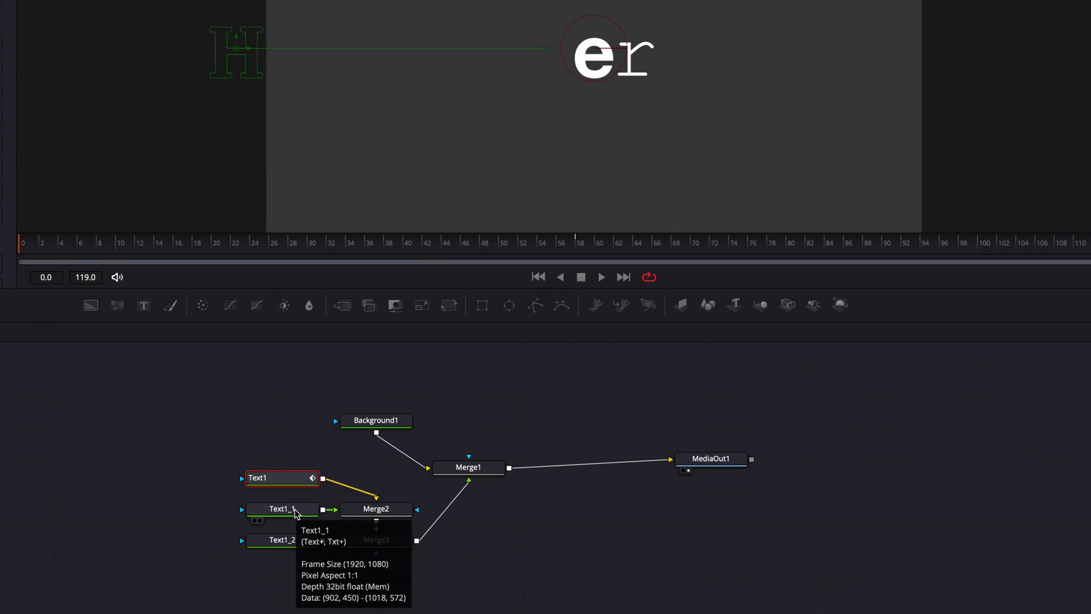
# - Animate the "e" by keyframing its layout Center at frame 68 and setting Center Y to 1.093 at frame 10
pyautogui.click(295, 513)
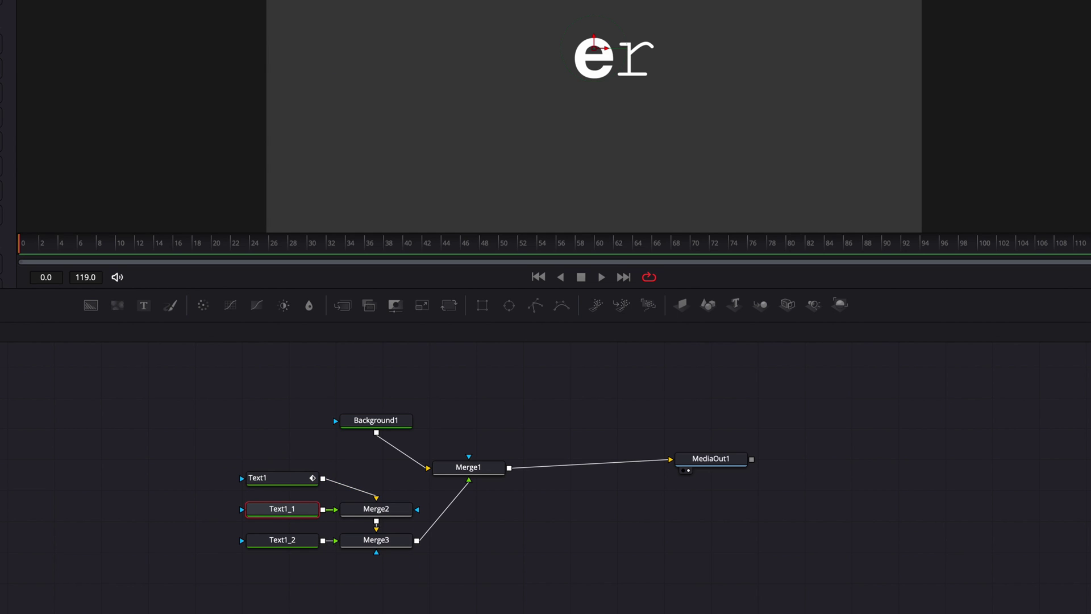
pyautogui.click(670, 243)
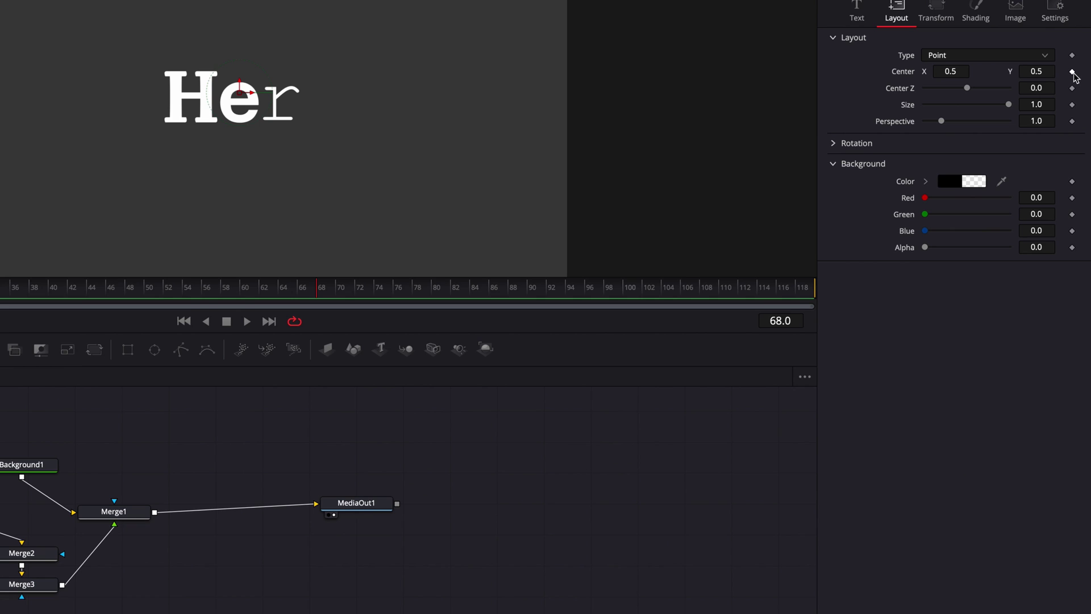
pyautogui.click(1073, 72)
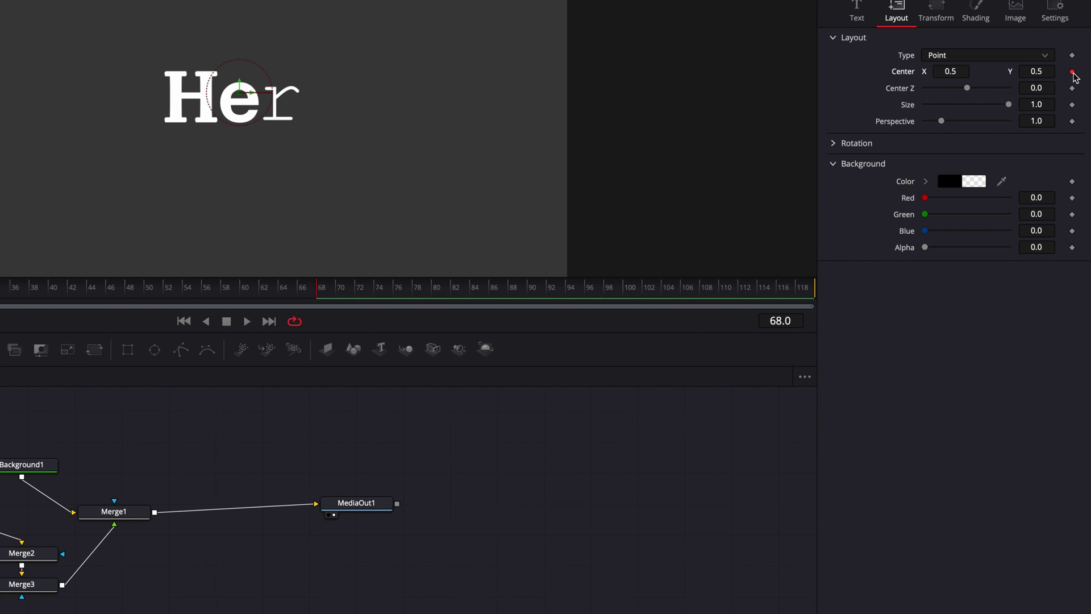
pyautogui.click(147, 290)
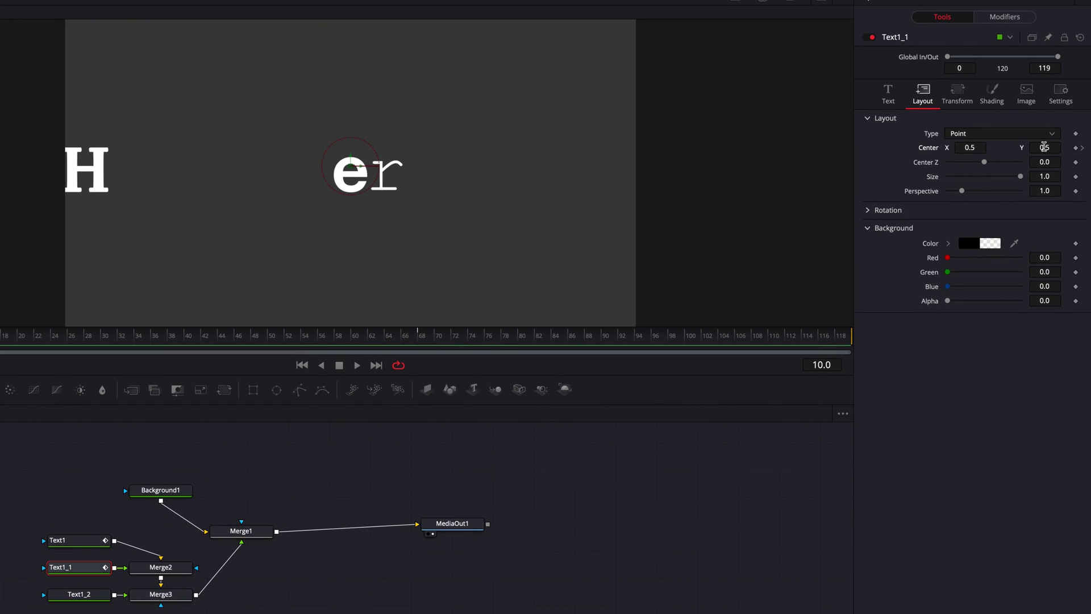
pyautogui.moveTo(1044, 147)
pyautogui.mouseDown()
pyautogui.moveTo(1077, 147)
pyautogui.moveTo(1053, 148)
pyautogui.mouseUp()
pyautogui.scroll(3, 654, 182)
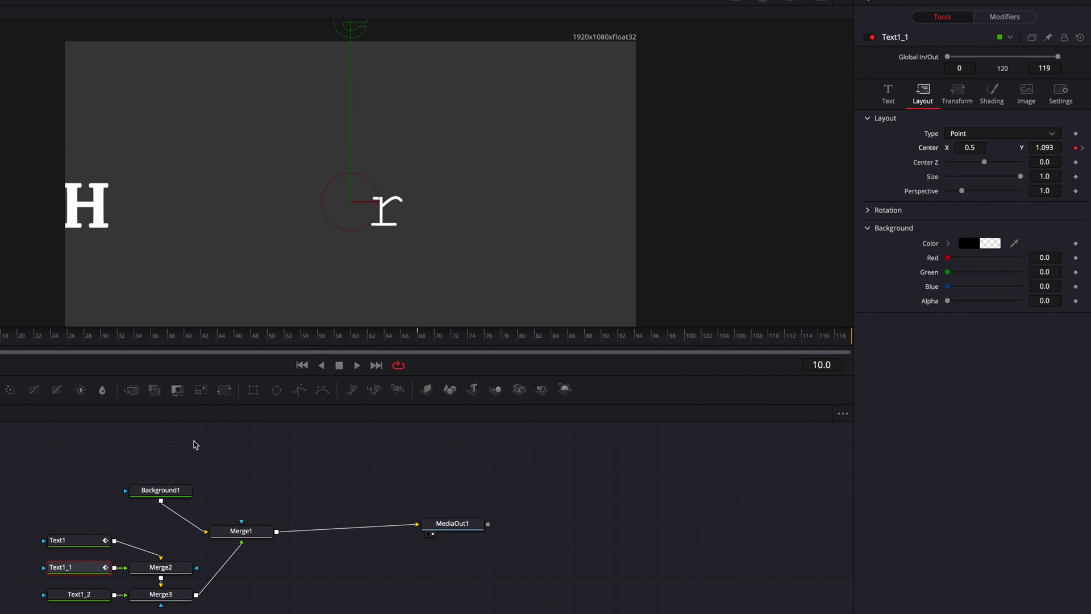
# - Animate the "r" in Text1_2 by keyframing its layout Center at frame 78 and setting Center X to 1.031 at frame 20
pyautogui.scroll(-2, 541, 216)
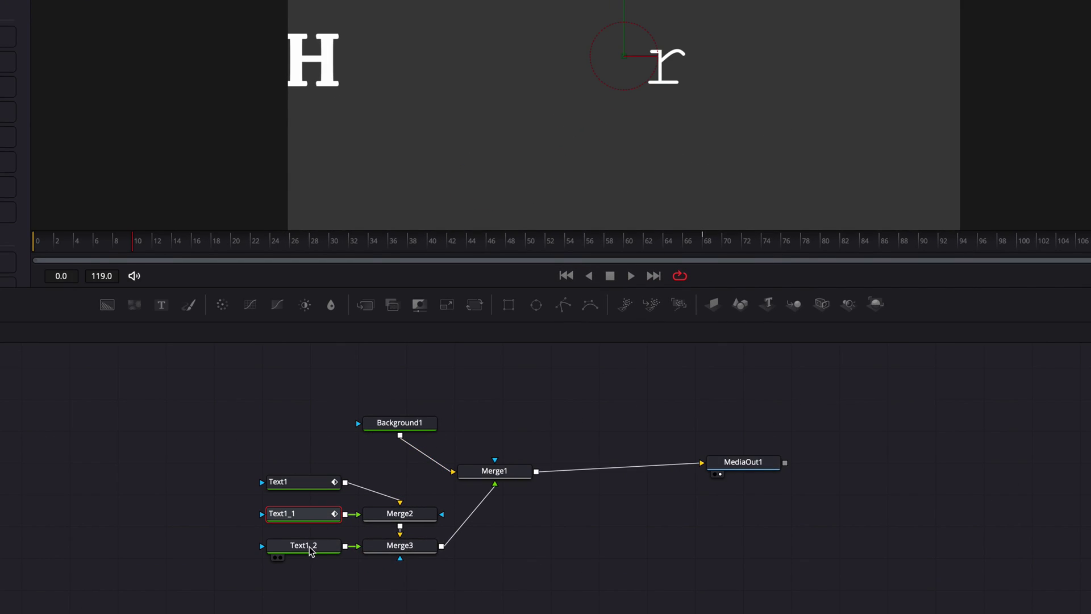
pyautogui.click(310, 549)
pyautogui.click(783, 241)
pyautogui.moveTo(786, 244); pyautogui.dragTo(804, 243)
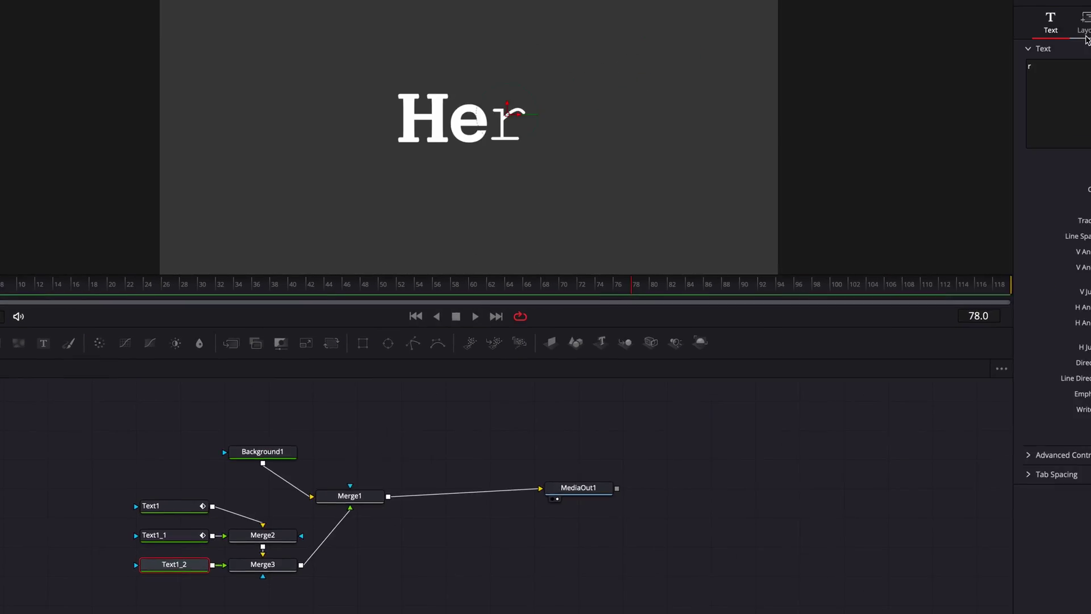
pyautogui.click(920, 73)
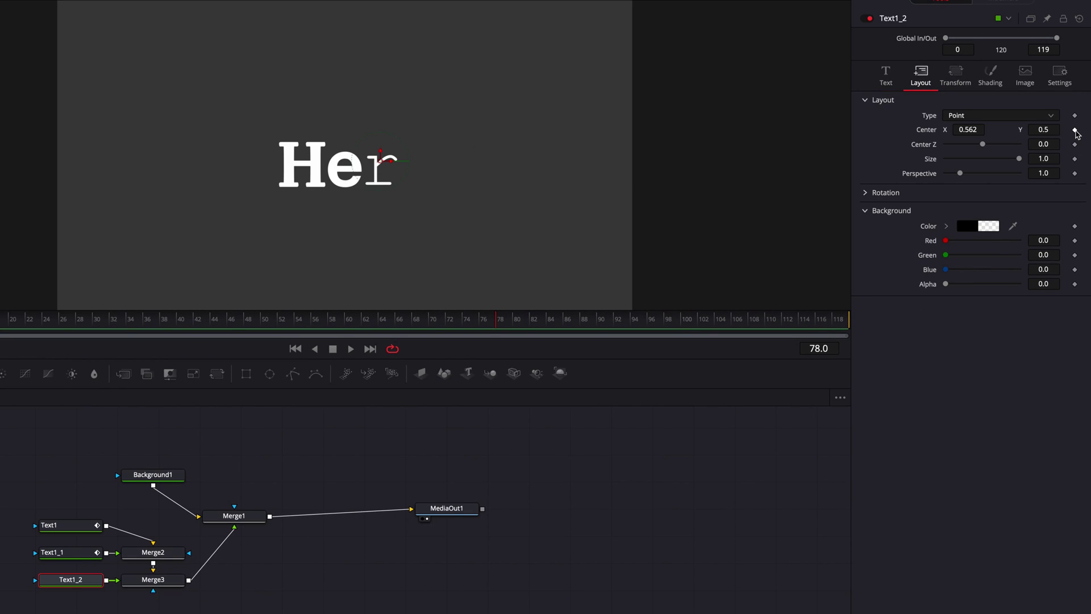
pyautogui.click(1075, 130)
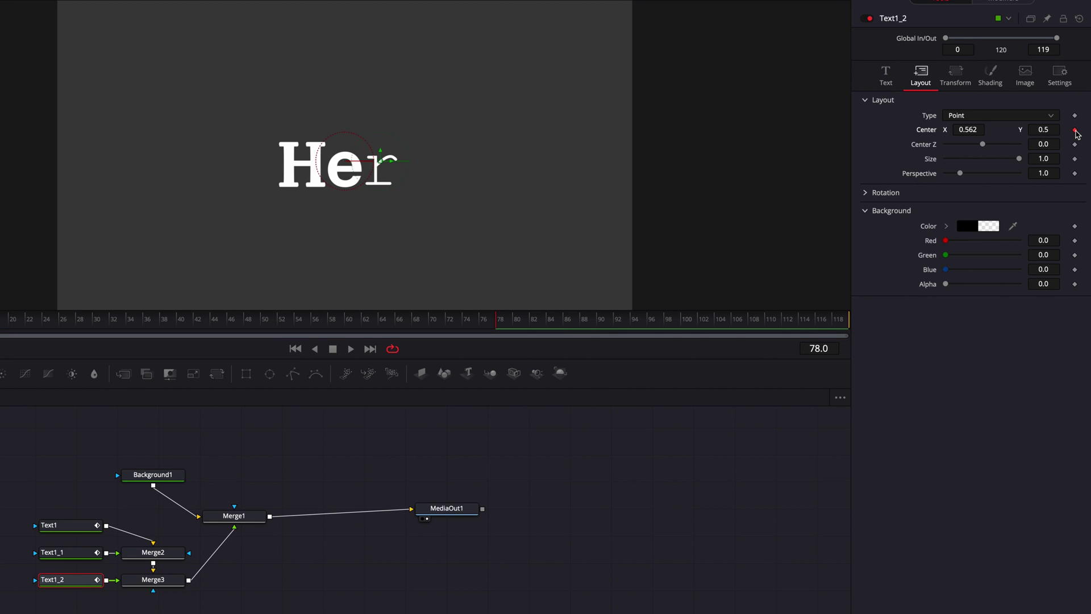
pyautogui.moveTo(31, 324); pyautogui.dragTo(9, 324)
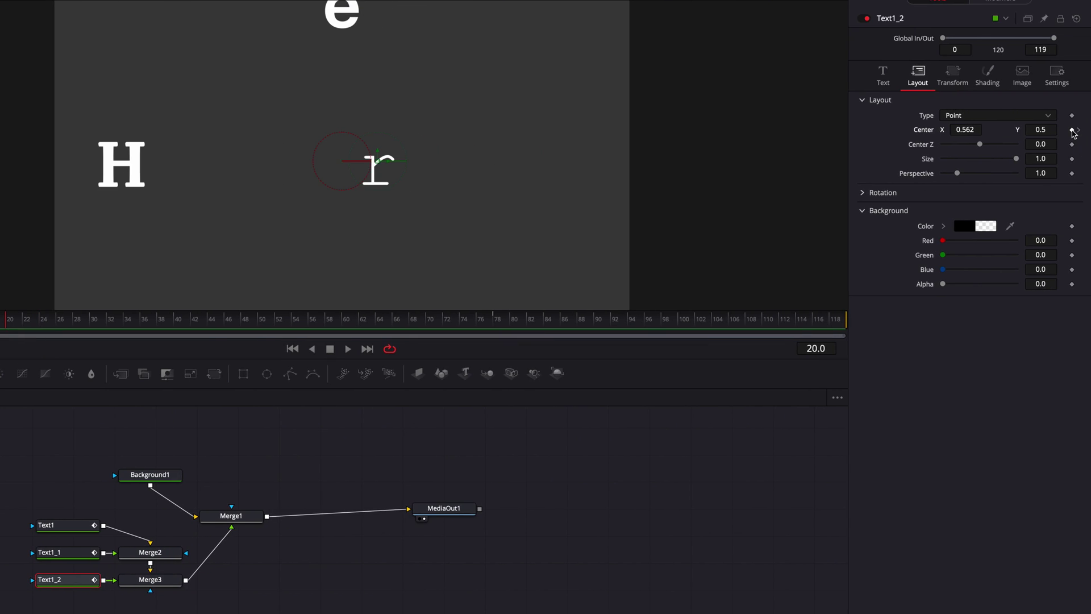
pyautogui.moveTo(969, 129); pyautogui.dragTo(1035, 129)
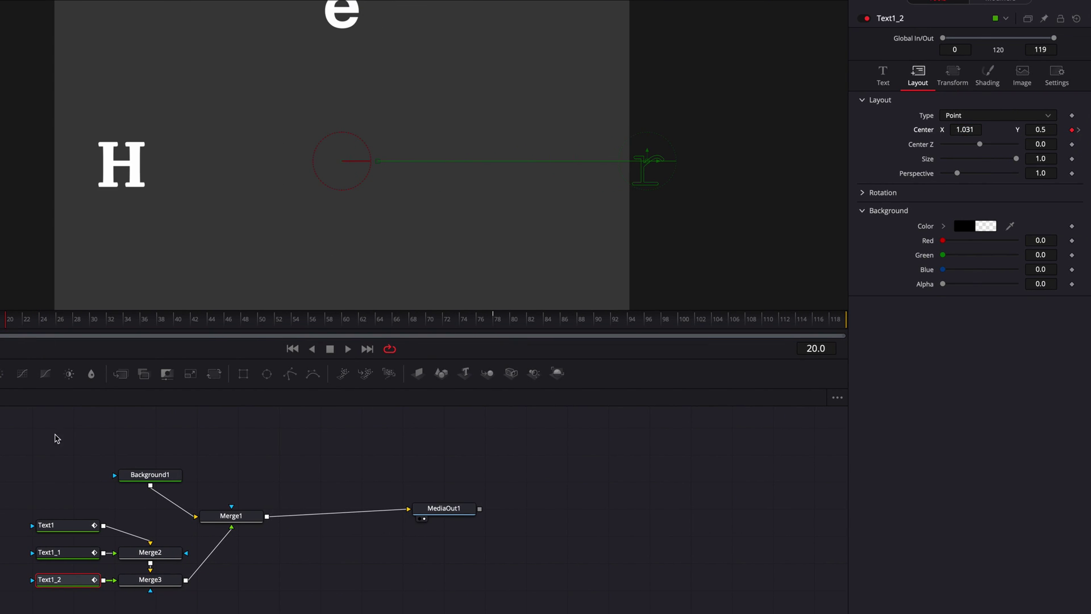
# - Play the animation of all three letters from frame 0 and return to the start
pyautogui.moveTo(73, 322); pyautogui.dragTo(2, 331)
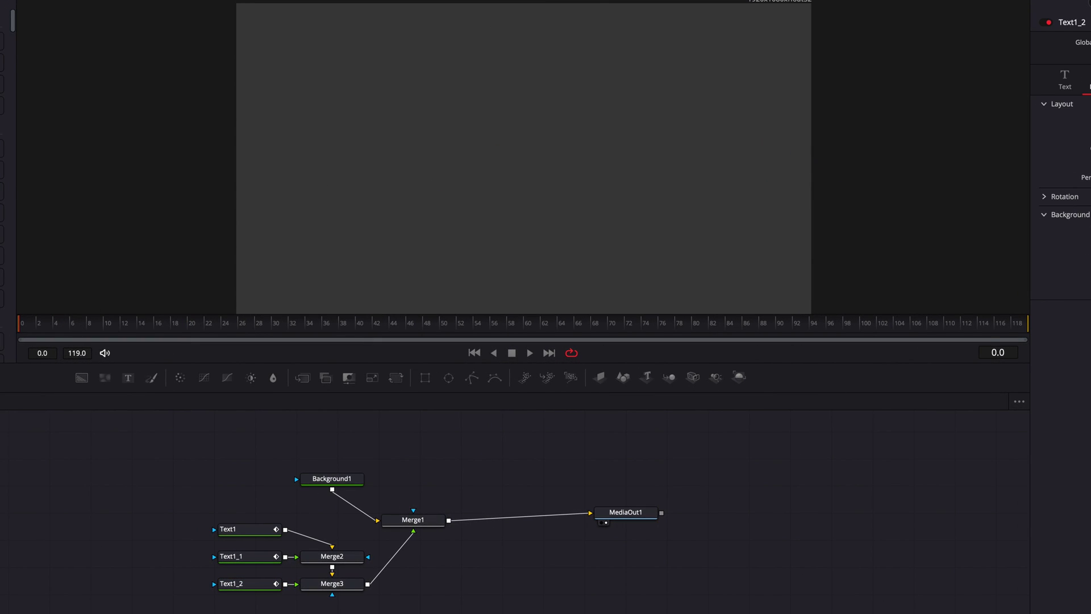
pyautogui.press('space')
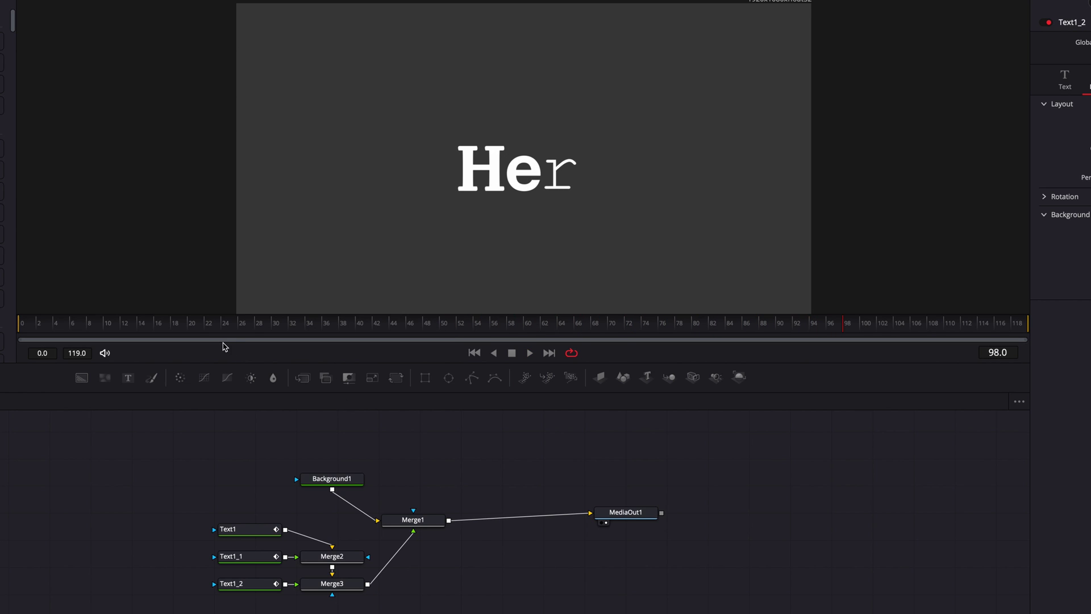
pyautogui.moveTo(69, 325); pyautogui.dragTo(23, 325)
# - Move the three text nodes away from the merges and insert a Time Stretcher from the Miscellaneous tools between Text1 and Merge2
pyautogui.moveTo(205, 514); pyautogui.dragTo(139, 589)
pyautogui.click(529, 545)
pyautogui.click(6, 10)
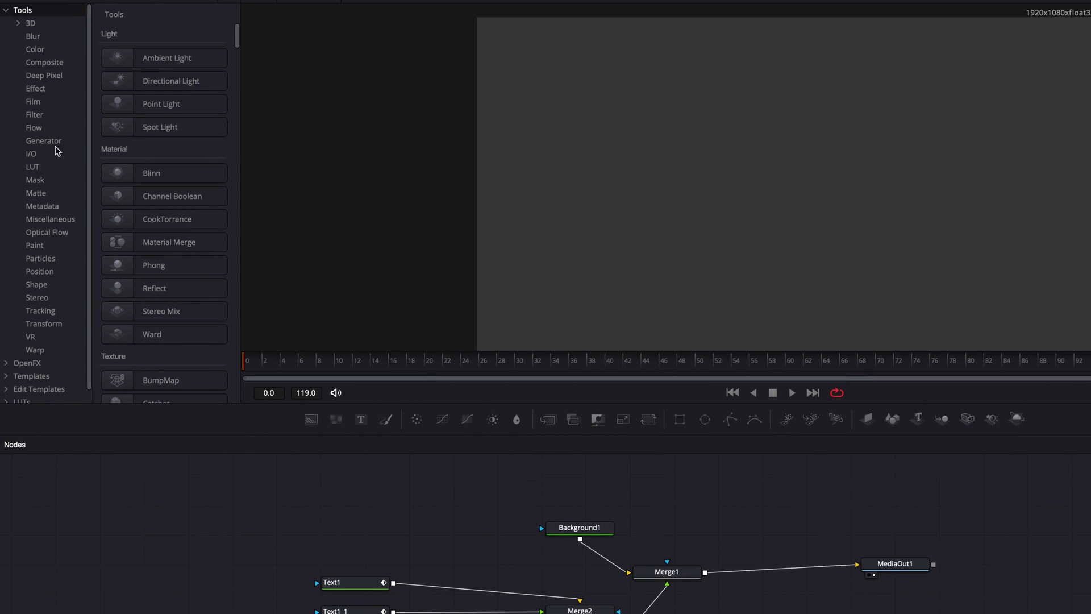
pyautogui.click(62, 220)
pyautogui.click(225, 267)
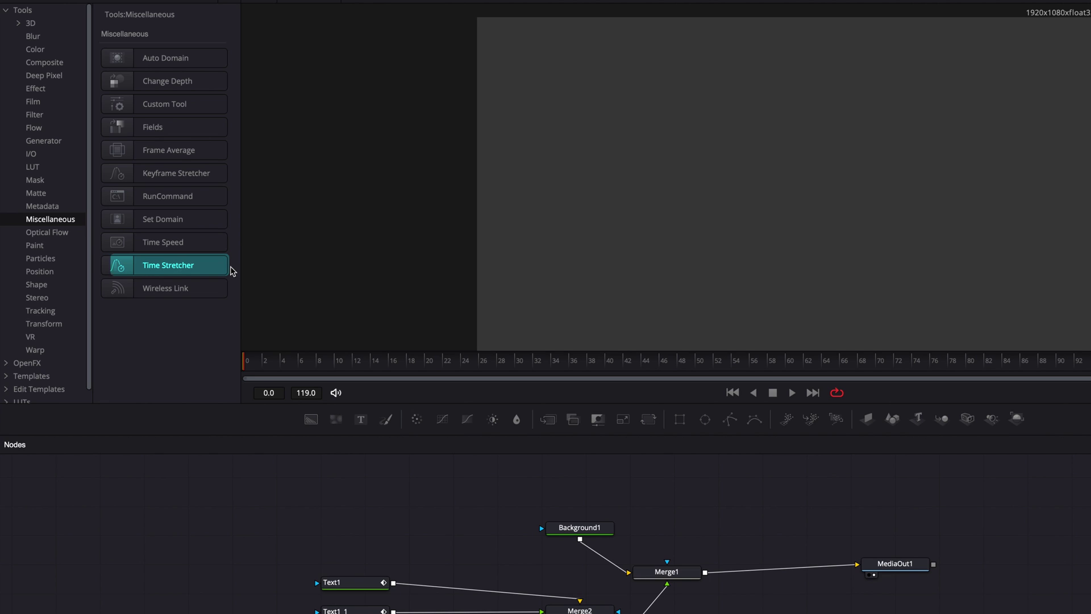
pyautogui.moveTo(212, 272); pyautogui.dragTo(492, 594)
pyautogui.moveTo(492, 490); pyautogui.dragTo(489, 485)
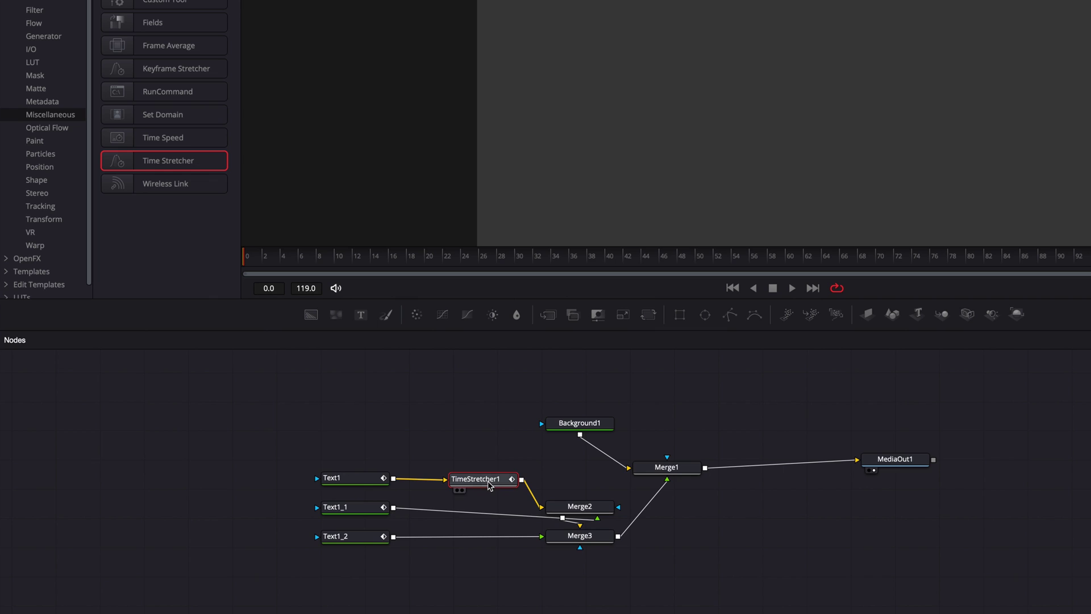
pyautogui.moveTo(580, 506); pyautogui.dragTo(577, 482)
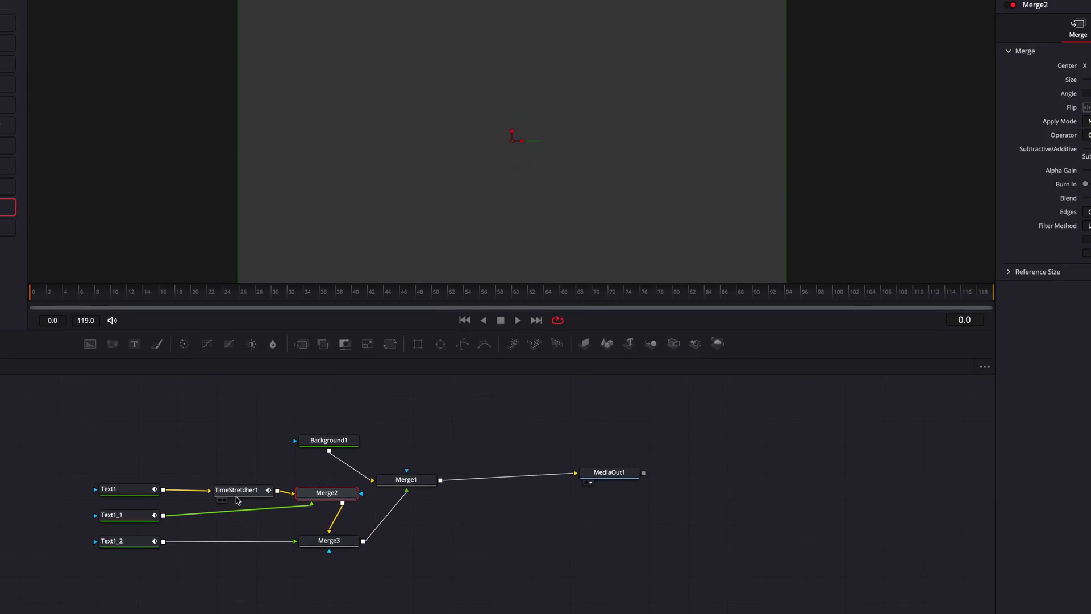
# - Try a different Source Time for TimeStretcher1 at frame 0, play the animation, and return to the start
pyautogui.click(457, 480)
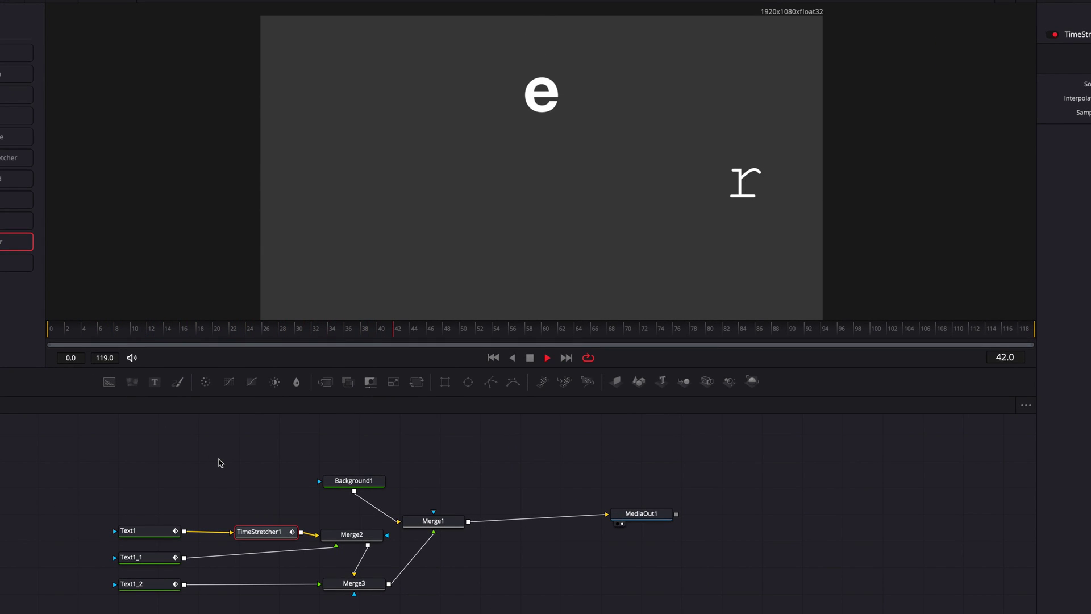
pyautogui.press('space')
pyautogui.moveTo(105, 331); pyautogui.dragTo(57, 329)
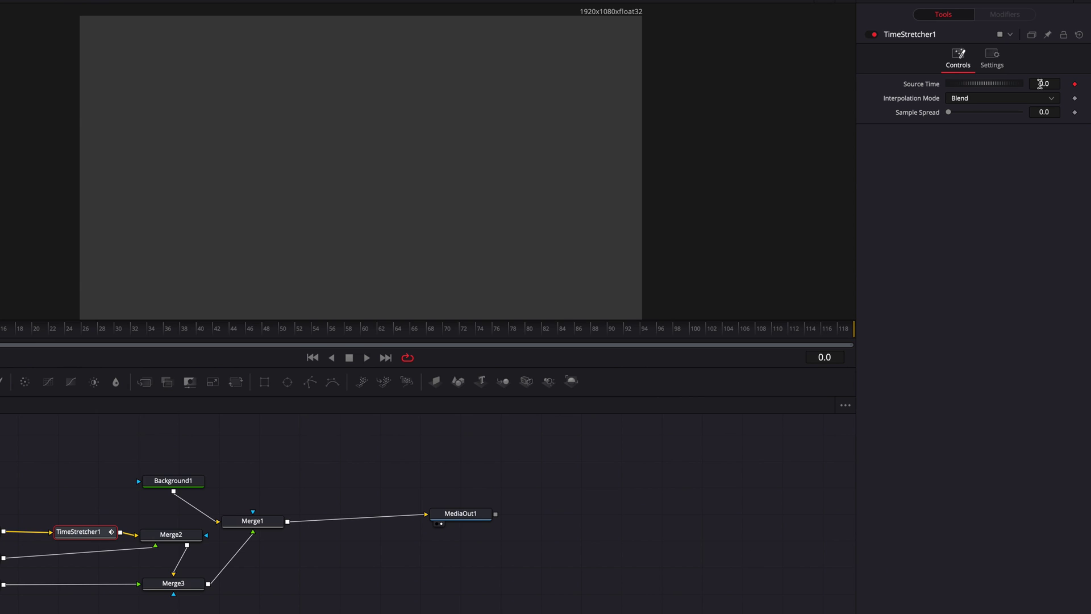
pyautogui.click(1057, 84)
pyautogui.press('Return')
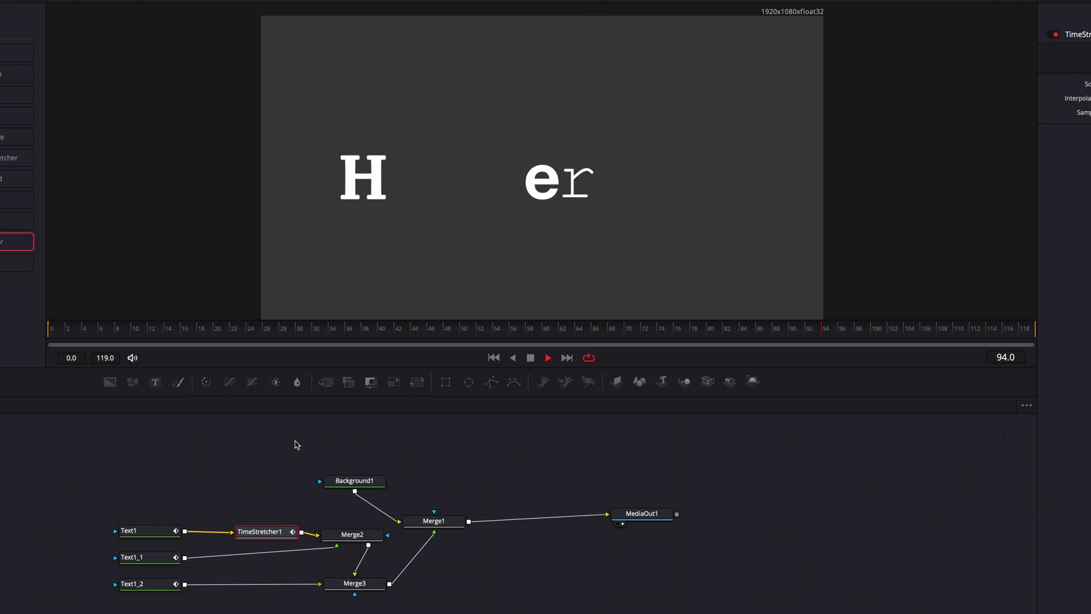
pyautogui.press('space')
pyautogui.moveTo(77, 331); pyautogui.dragTo(49, 330)
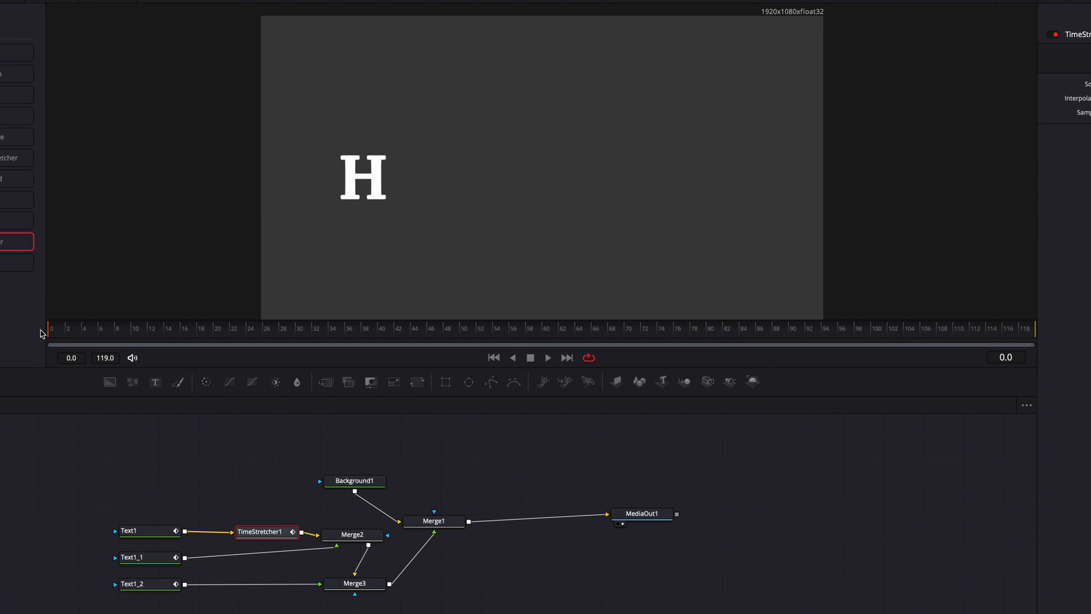
# - Set TimeStretcher1's Source Time to 38 at frame 0
pyautogui.click(1066, 85)
pyautogui.press('BackSpace')
pyautogui.press('BackSpace')
pyautogui.press('BackSpace')
pyautogui.press('BackSpace')
pyautogui.write('38')
pyautogui.press('Tab')
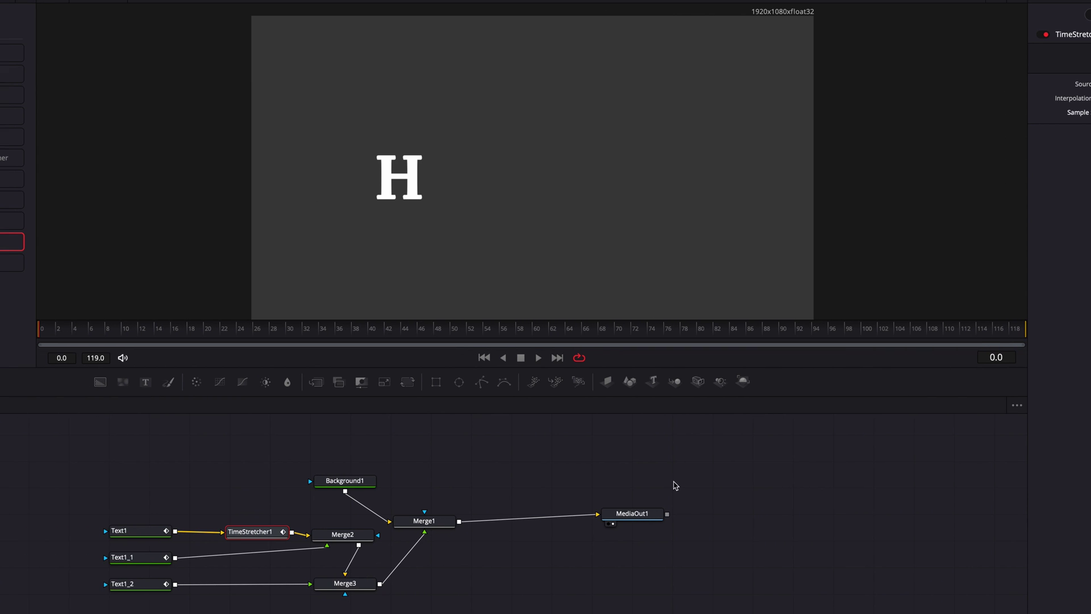
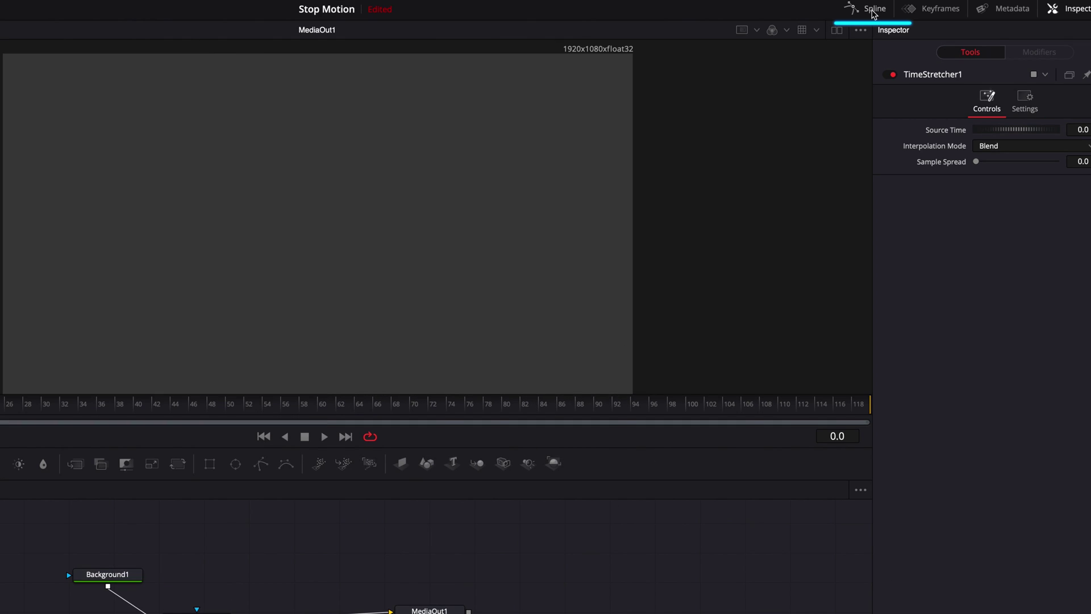
# - Select all of TimeStretcher1's Source Time keyframes in the Spline editor and set their loop to Relative
pyautogui.click(874, 13)
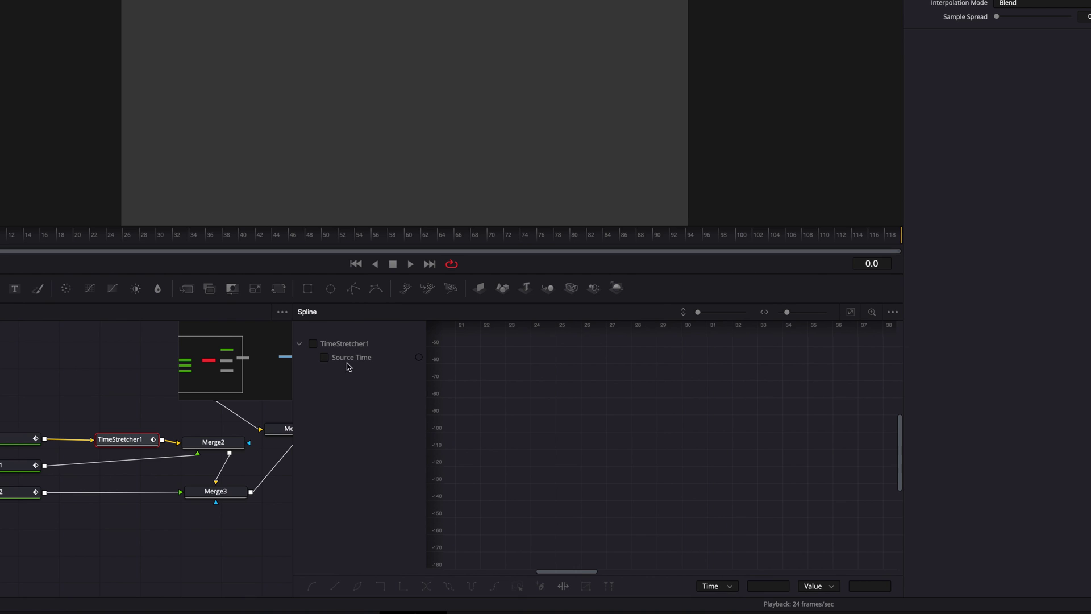
pyautogui.click(354, 359)
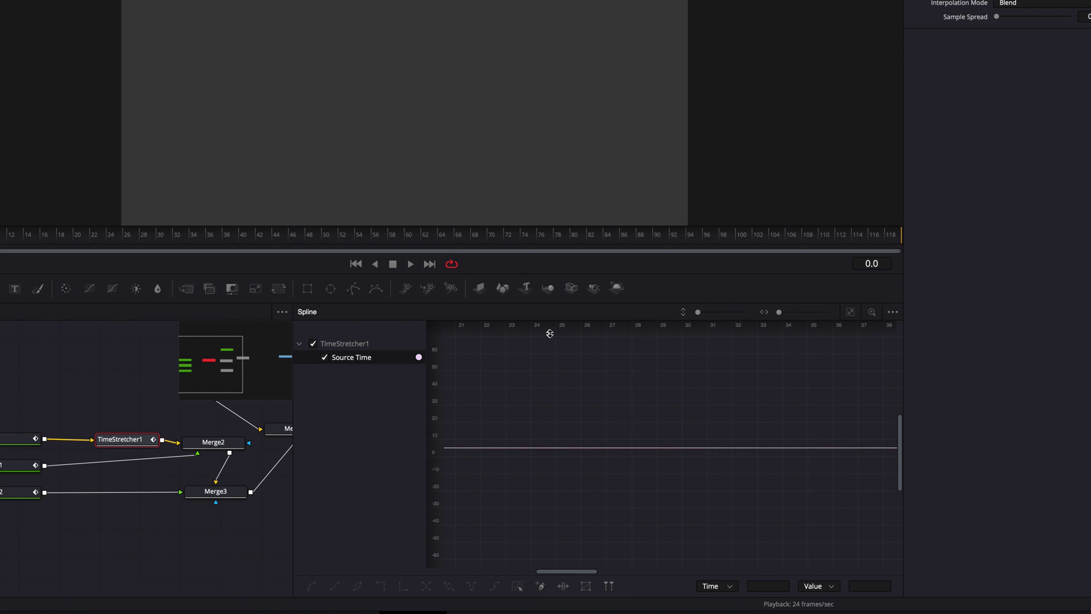
pyautogui.click(852, 313)
pyautogui.moveTo(784, 312); pyautogui.dragTo(781, 312)
pyautogui.moveTo(704, 312); pyautogui.dragTo(701, 316)
pyautogui.moveTo(506, 351); pyautogui.dragTo(875, 556)
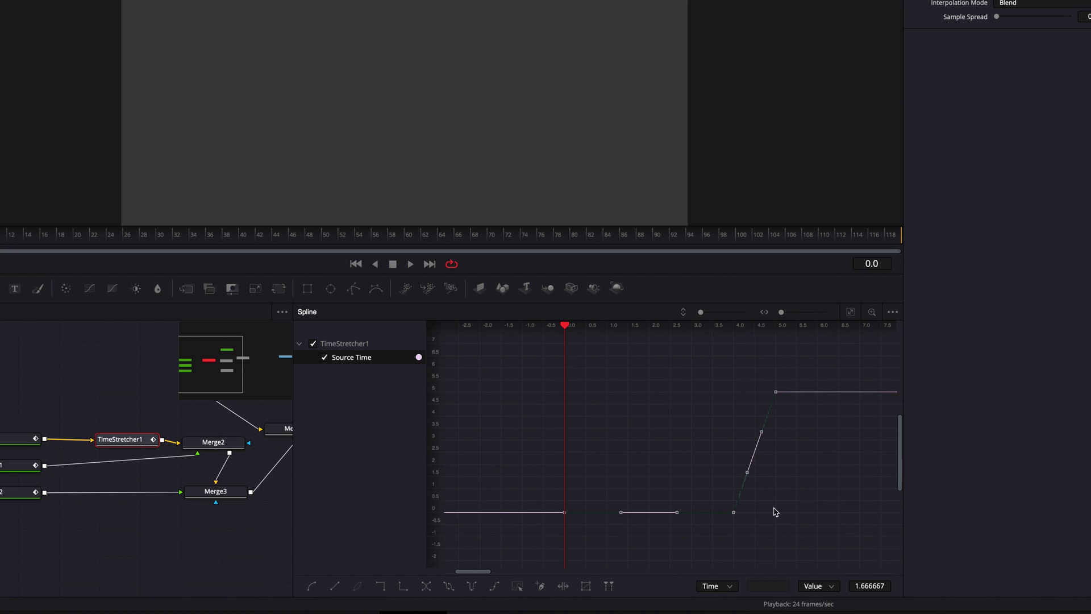
pyautogui.rightClick(732, 516)
pyautogui.moveTo(796, 359)
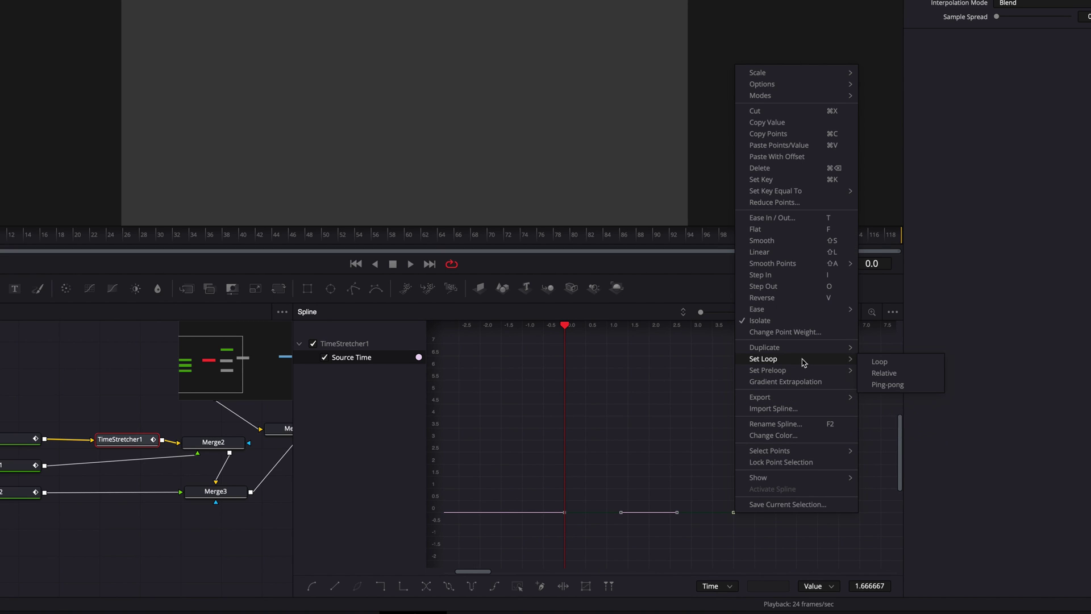
pyautogui.click(927, 375)
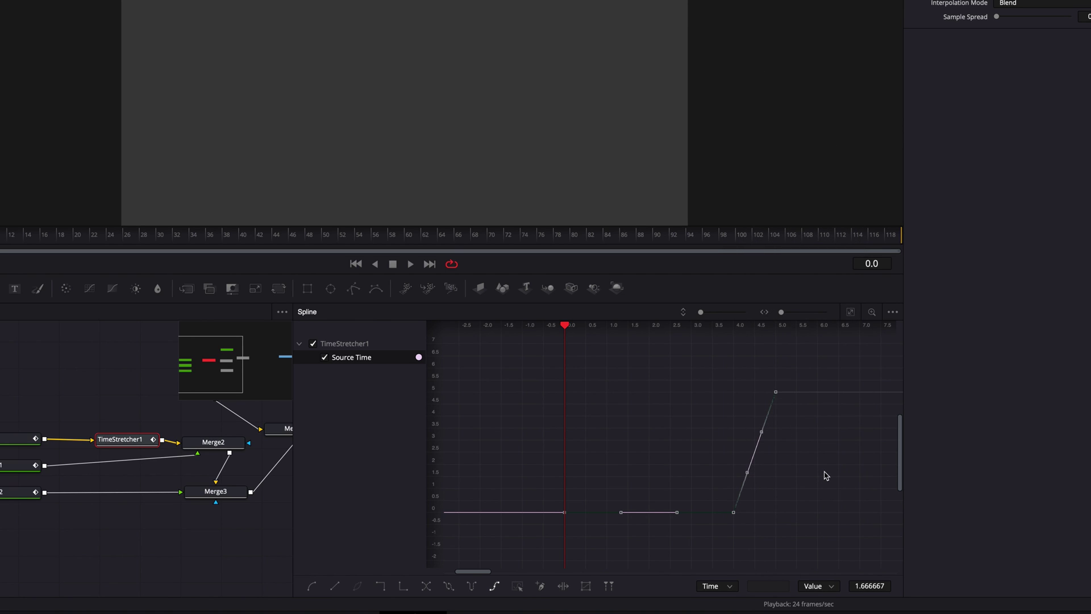
# - Examine the repeating Source Time curve around frame 9, return to frame 0, and close the Spline editor
pyautogui.moveTo(41, 239); pyautogui.dragTo(112, 242)
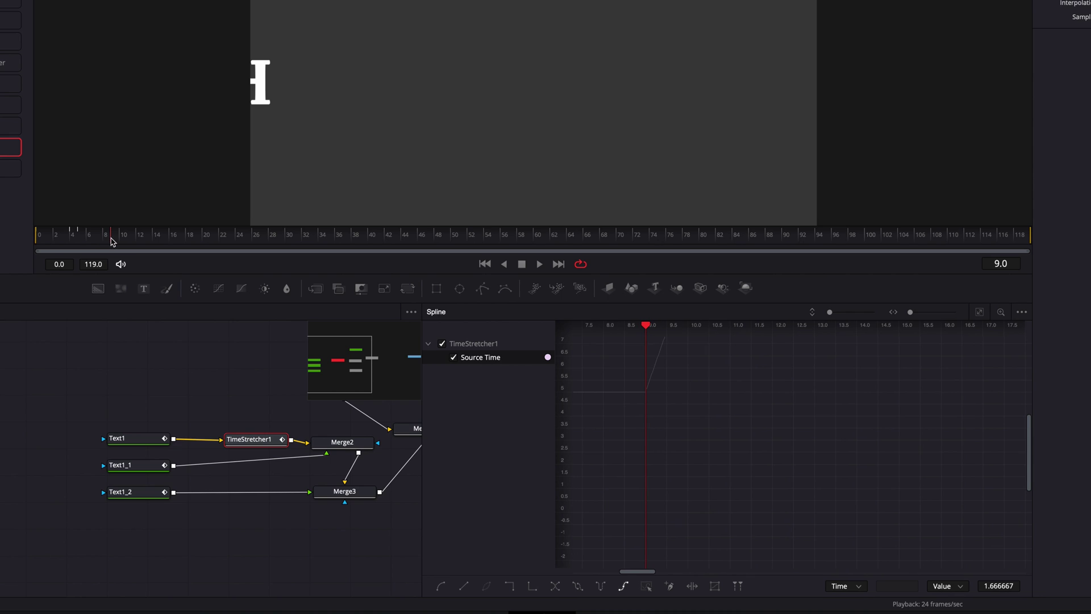
pyautogui.scroll(5, 831, 487)
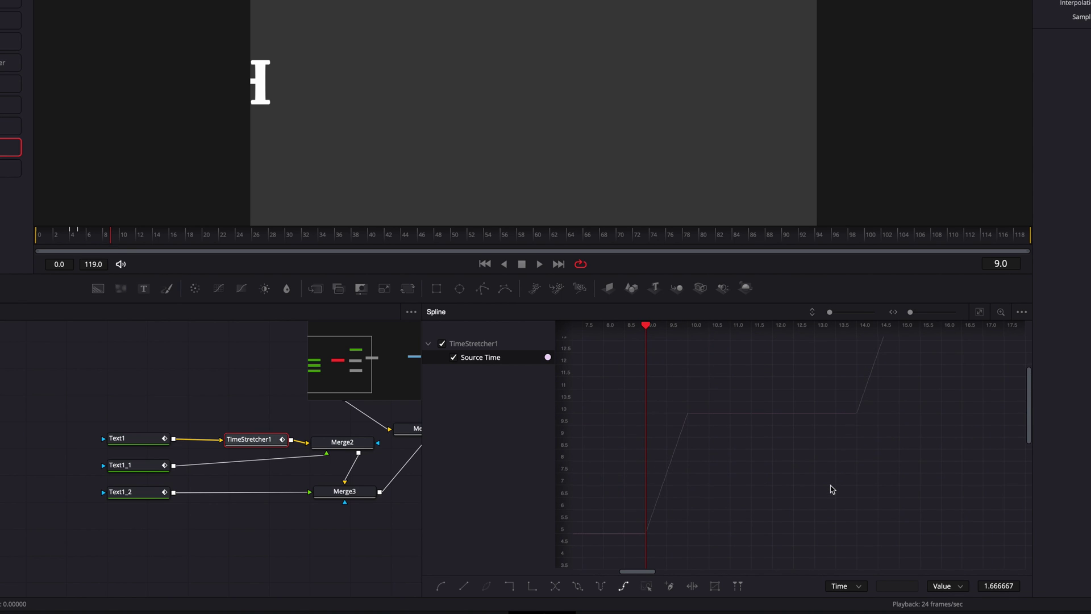
pyautogui.click(119, 242)
pyautogui.moveTo(125, 243); pyautogui.dragTo(43, 241)
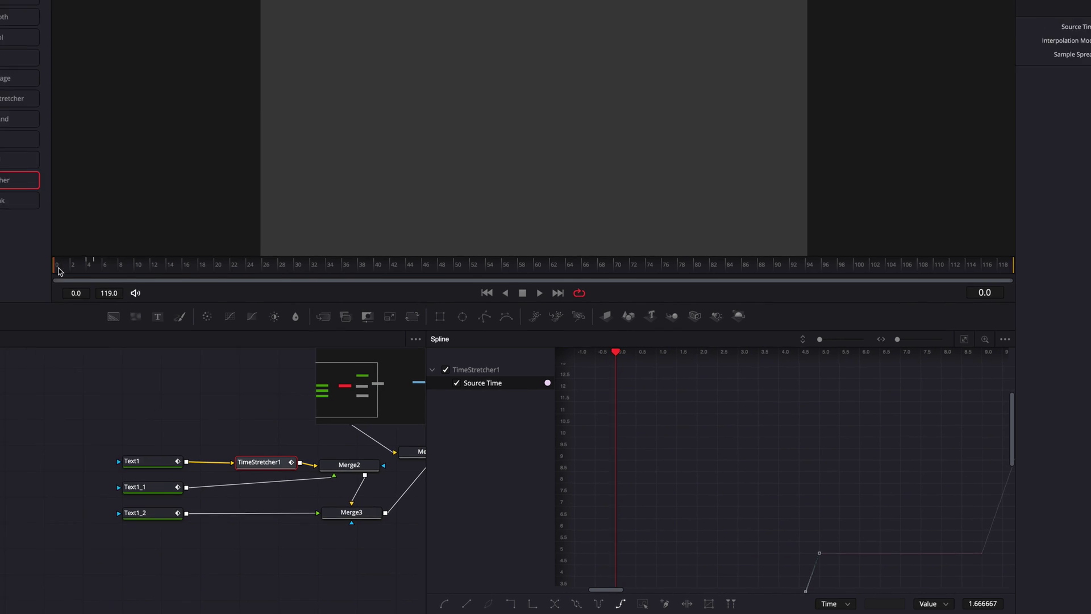
pyautogui.click(977, 6)
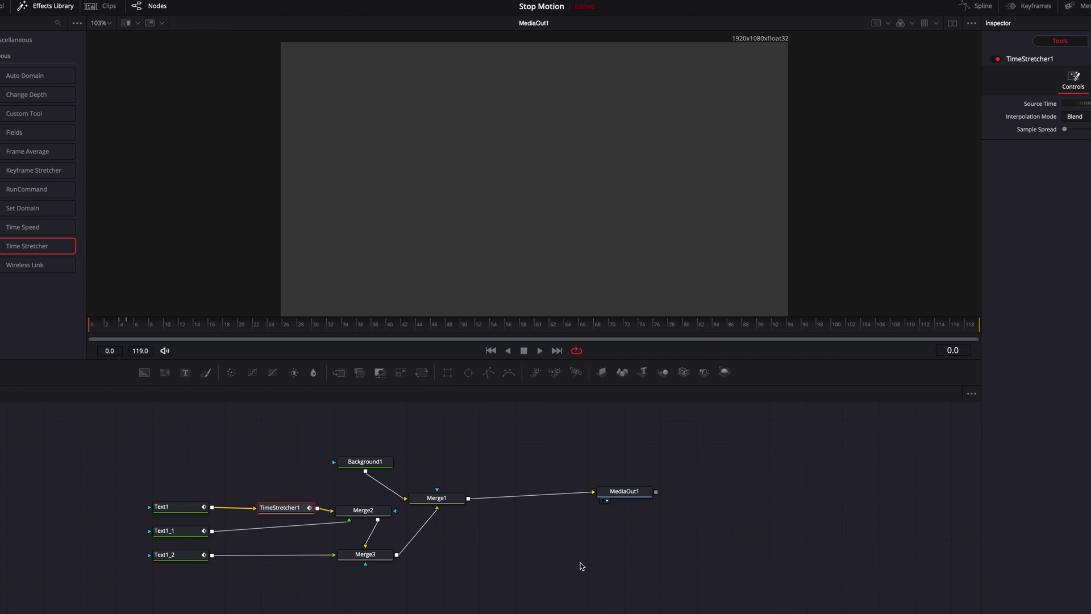
# - Play the animation to check the stepped motion of the "H", and return to frame 0
pyautogui.press('space')
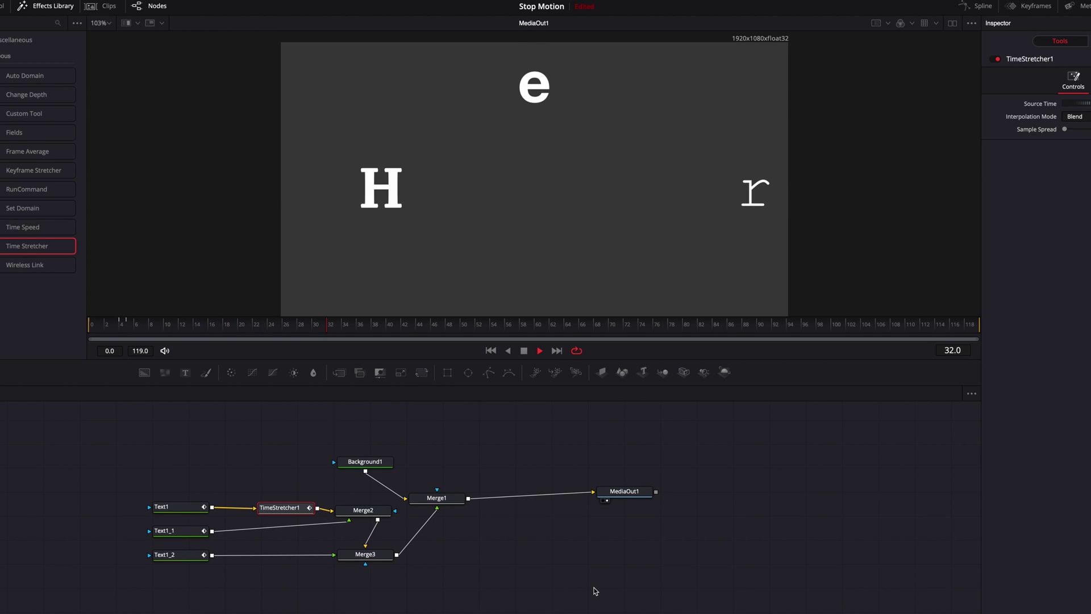
pyautogui.press('space')
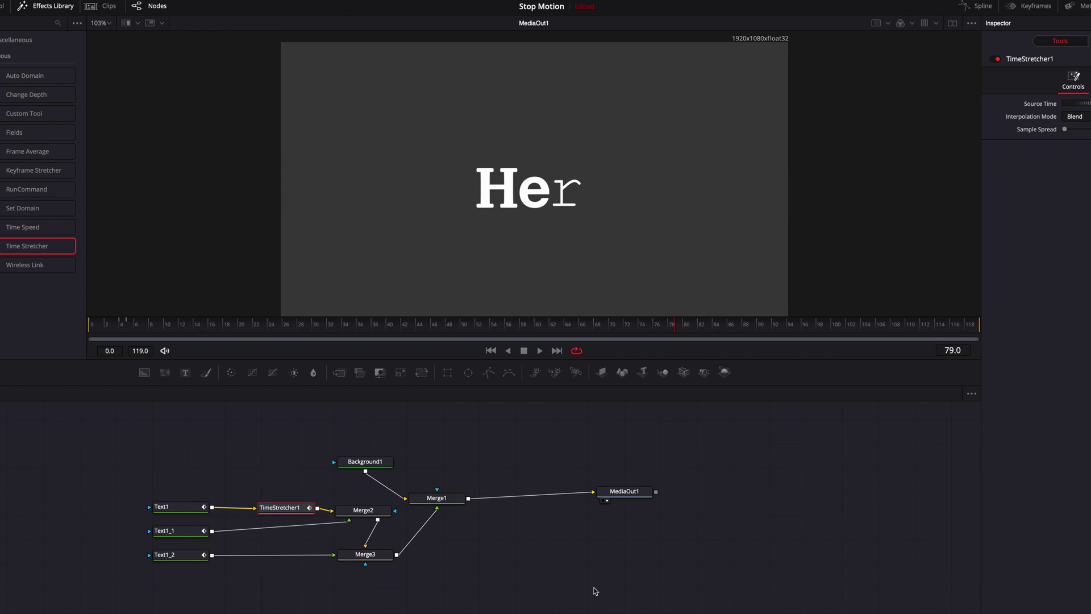
pyautogui.press('Home')
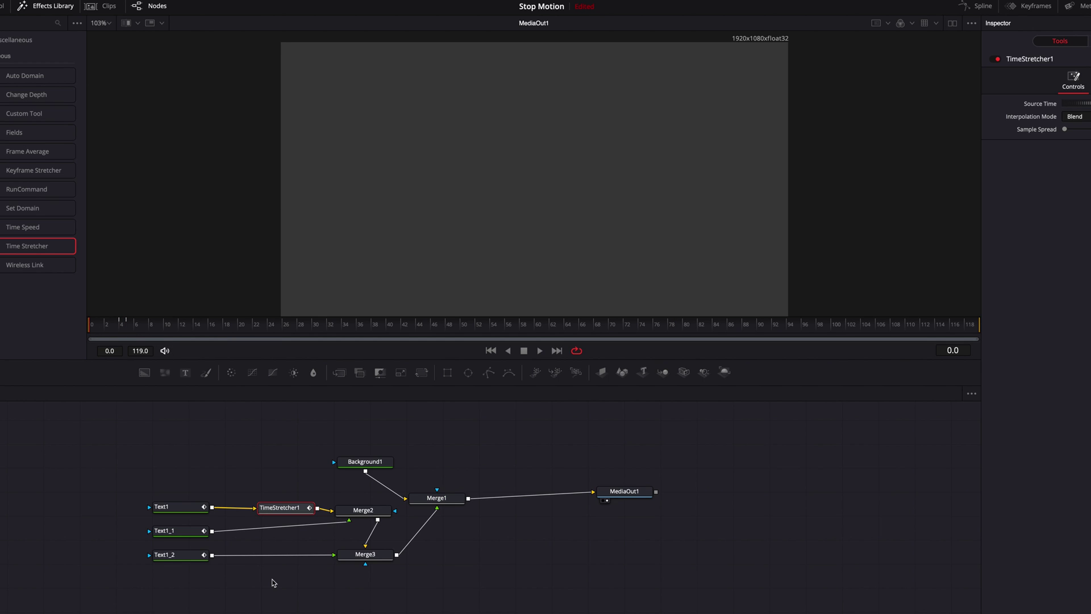
# - Insert a second Time Stretcher between Text1_1 and Merge2 and rearrange the nearby merge nodes
pyautogui.moveTo(160, 237); pyautogui.dragTo(413, 541)
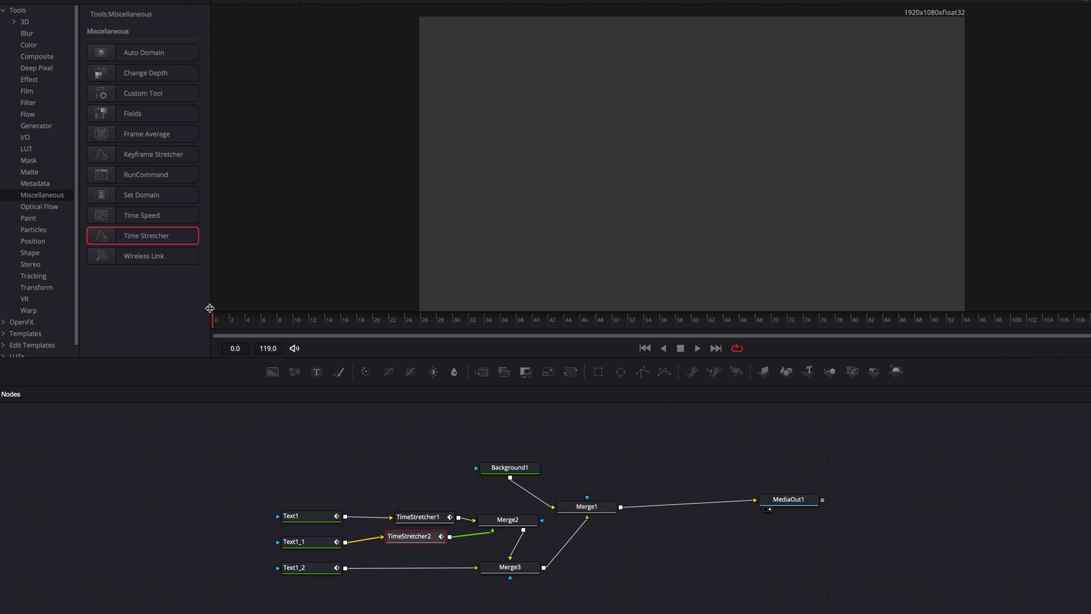
pyautogui.moveTo(510, 567); pyautogui.dragTo(510, 576)
pyautogui.hotkey('ctrl', 'z')
pyautogui.hotkey('ctrl', 'z')
pyautogui.hotkey('ctrl', 'z')
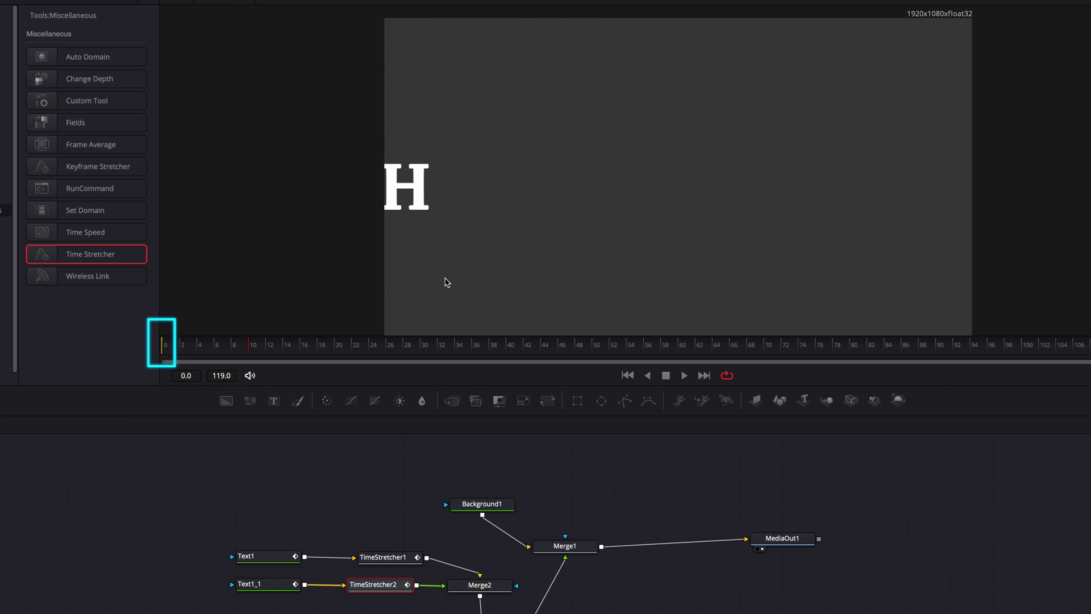
# - Keyframe TimeStretcher2's Source Time at a value of 10 on frames 10 and 14
pyautogui.click(161, 351)
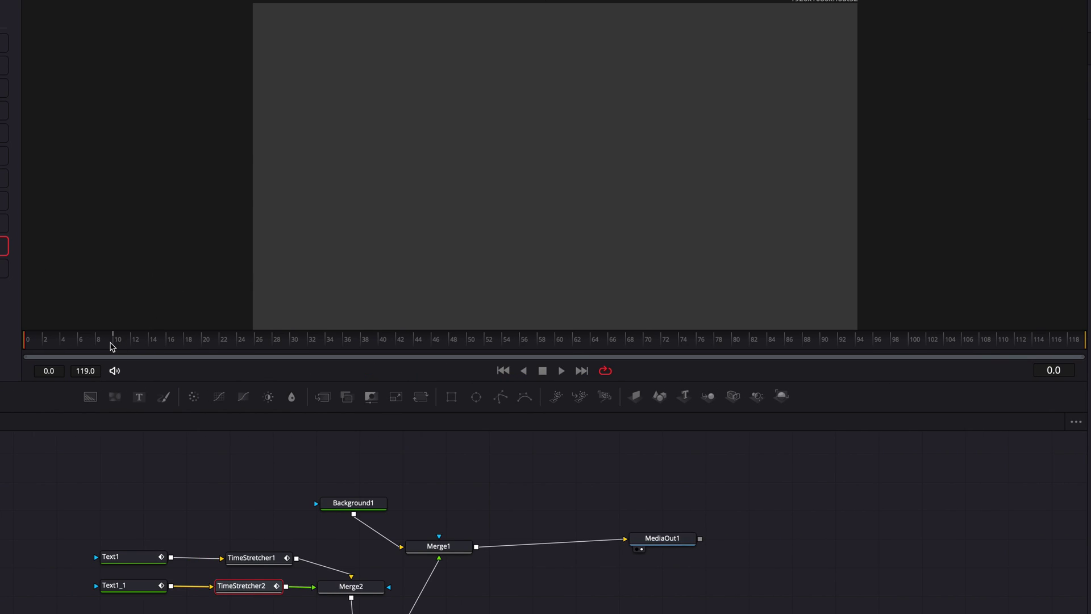
pyautogui.click(113, 344)
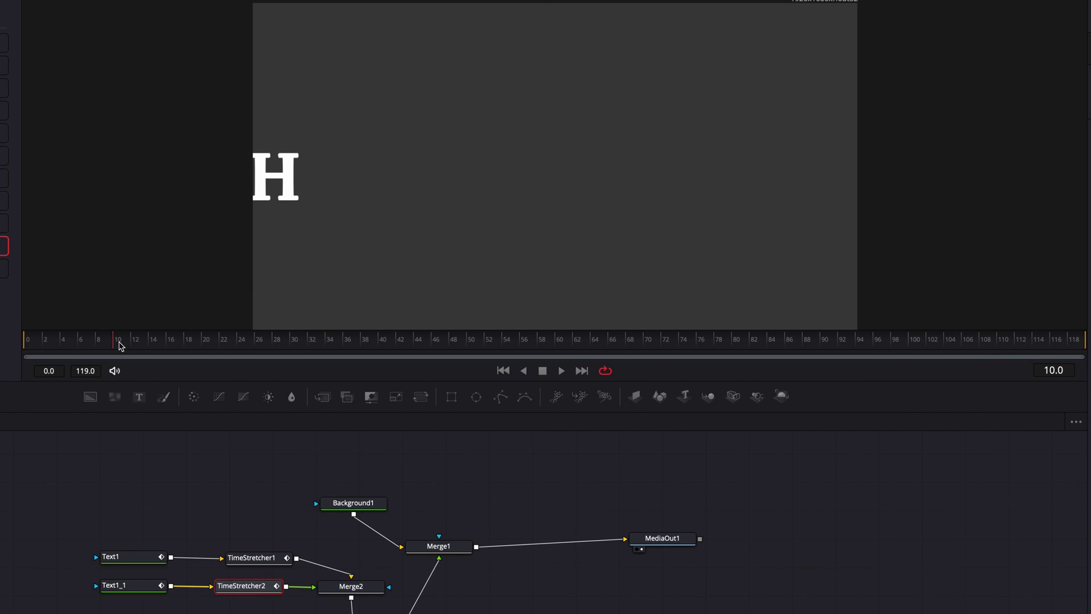
pyautogui.moveTo(119, 345); pyautogui.dragTo(152, 347)
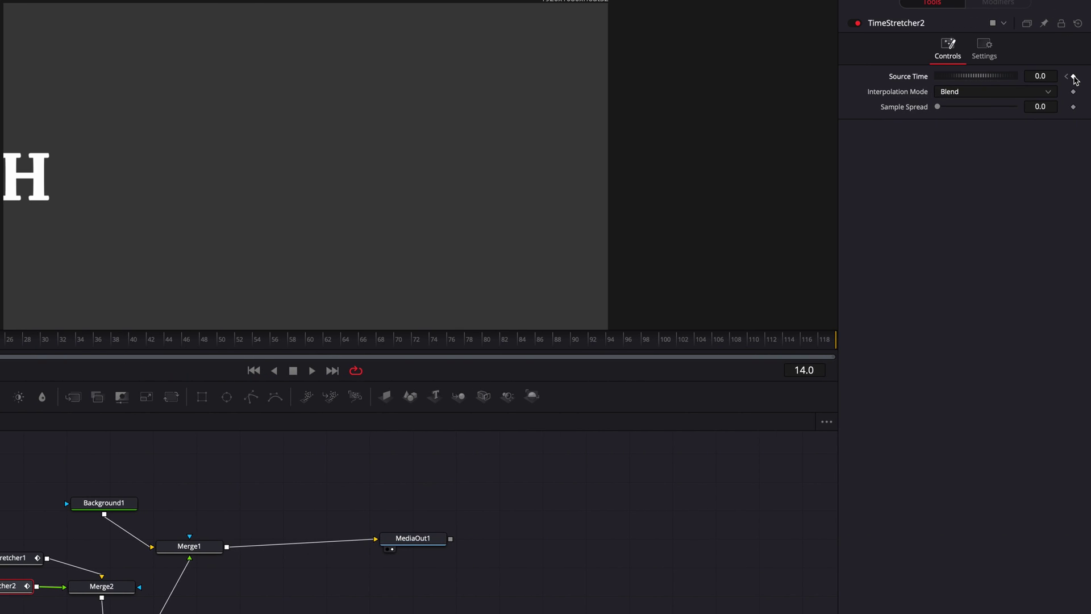
pyautogui.click(1073, 76)
pyautogui.click(1067, 76)
pyautogui.press('Return')
pyautogui.click(1080, 76)
pyautogui.write('10')
pyautogui.press('Return')
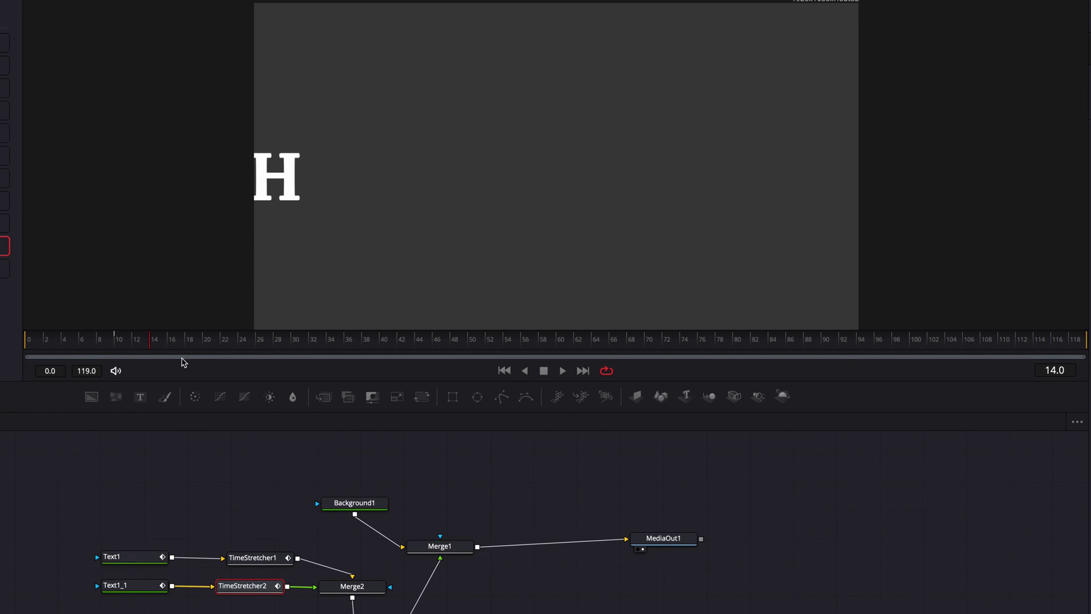
# - Add a Source Time keyframe of 15 to TimeStretcher2 at frame 15
pyautogui.click(163, 344)
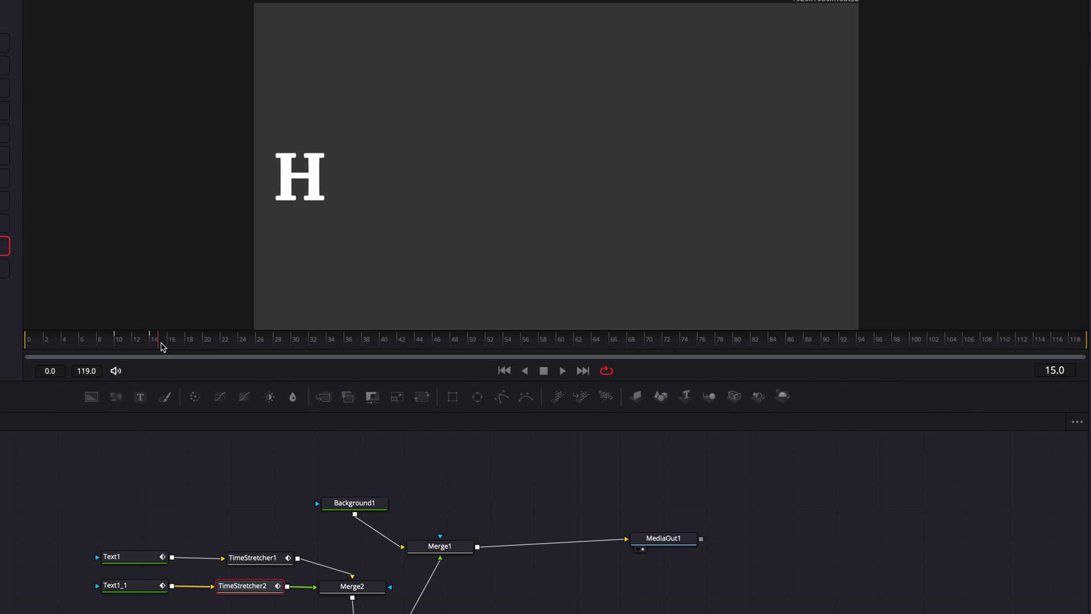
pyautogui.click(1058, 78)
pyautogui.write('15')
pyautogui.press('Tab')
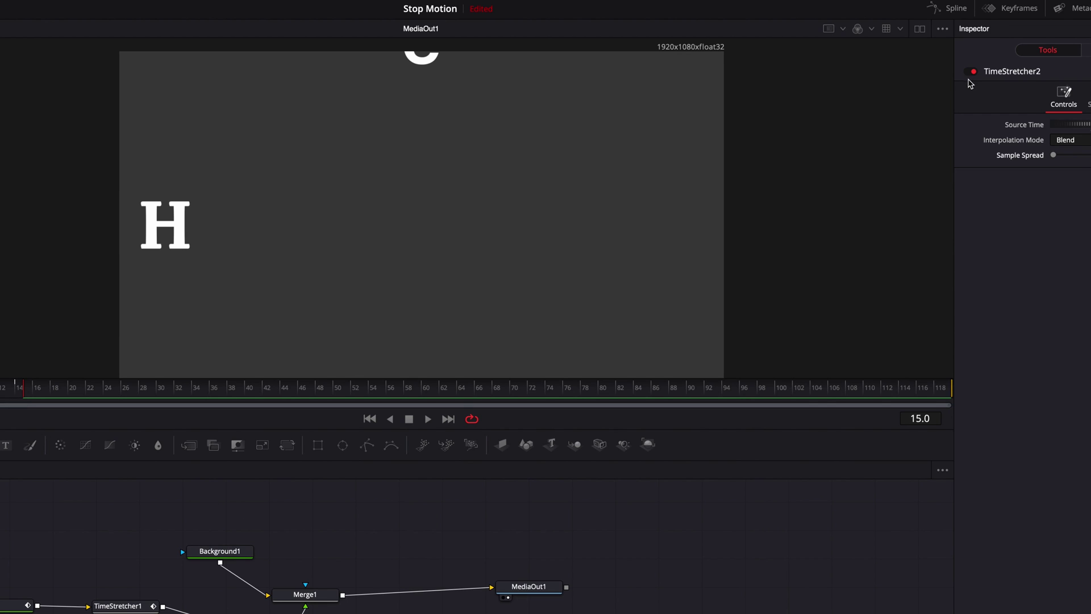
# - Select all of TimeStretcher2's Source Time keyframes in the Spline editor, set their loop to Relative, and close the editor
pyautogui.click(949, 10)
pyautogui.hscroll(-3, 487, 385)
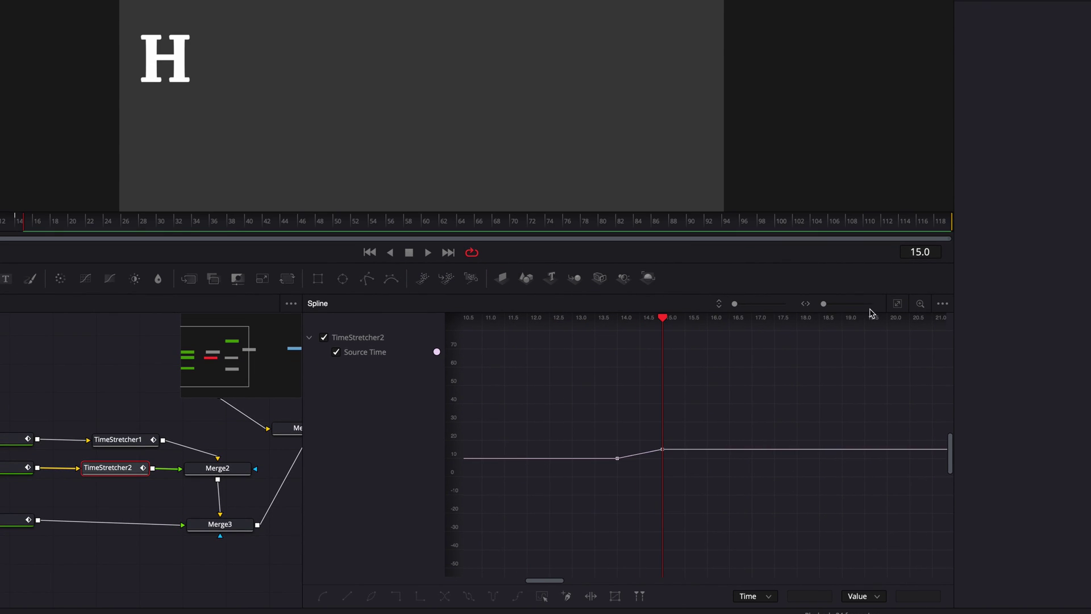
pyautogui.click(898, 304)
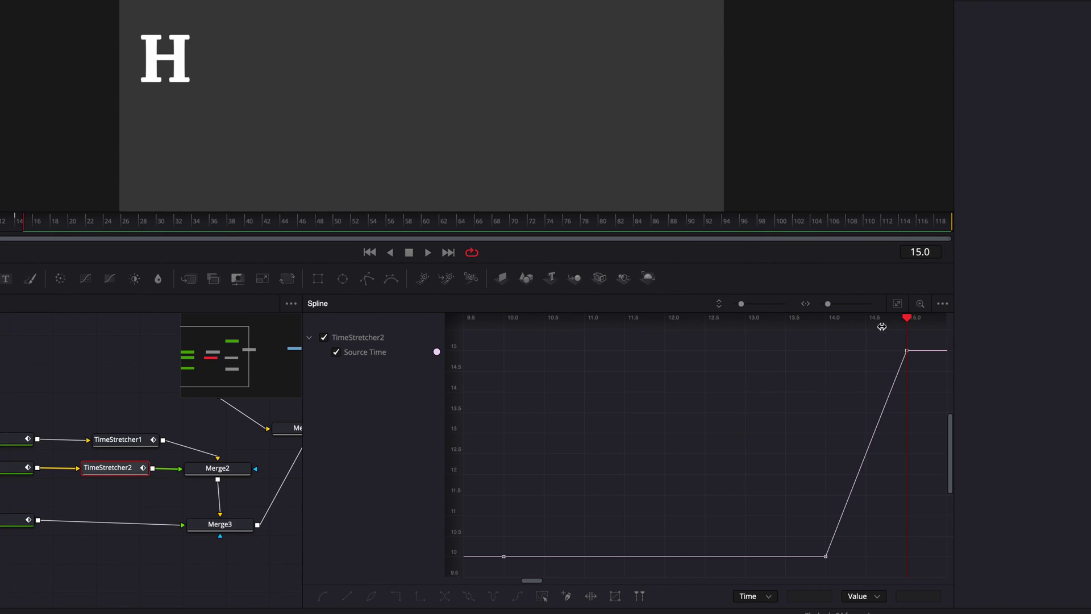
pyautogui.moveTo(510, 353); pyautogui.dragTo(948, 583)
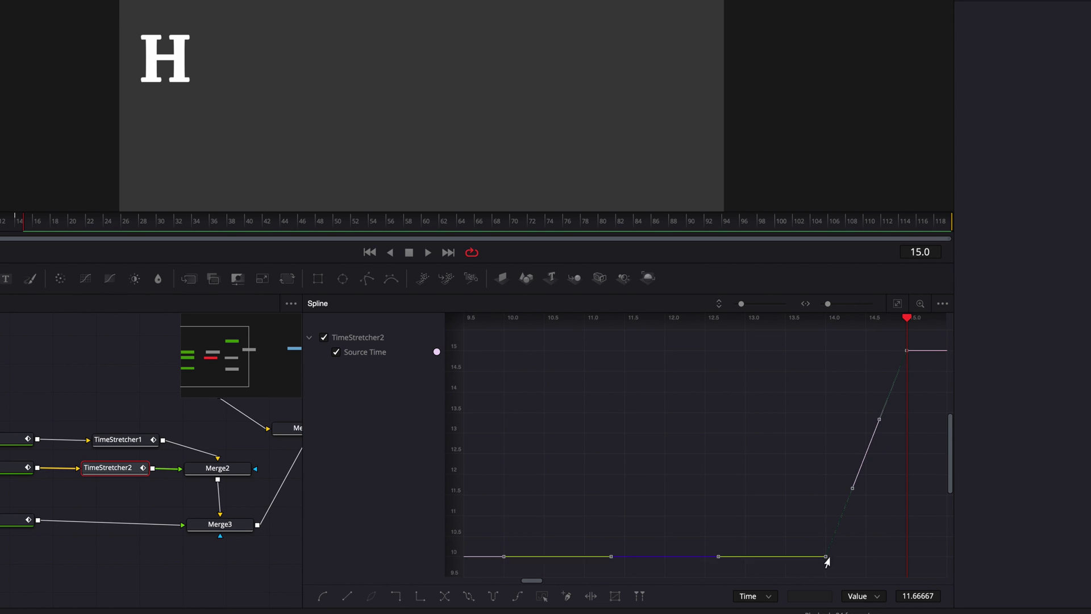
pyautogui.rightClick(828, 560)
pyautogui.moveTo(886, 394)
pyautogui.click(1018, 413)
pyautogui.hscroll(5, 897, 450)
pyautogui.scroll(5, 848, 458)
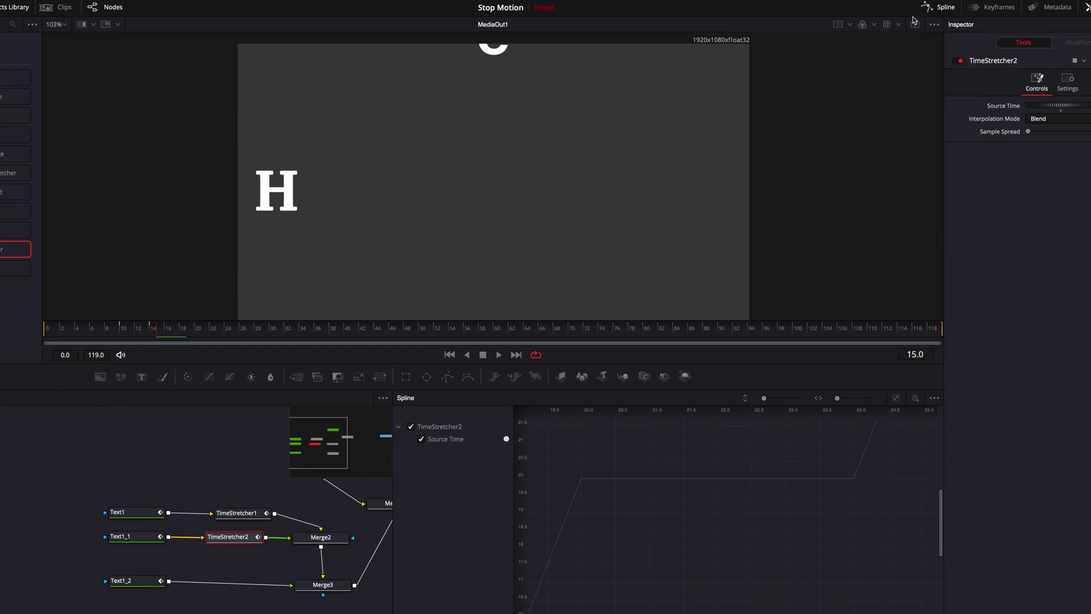
pyautogui.click(941, 6)
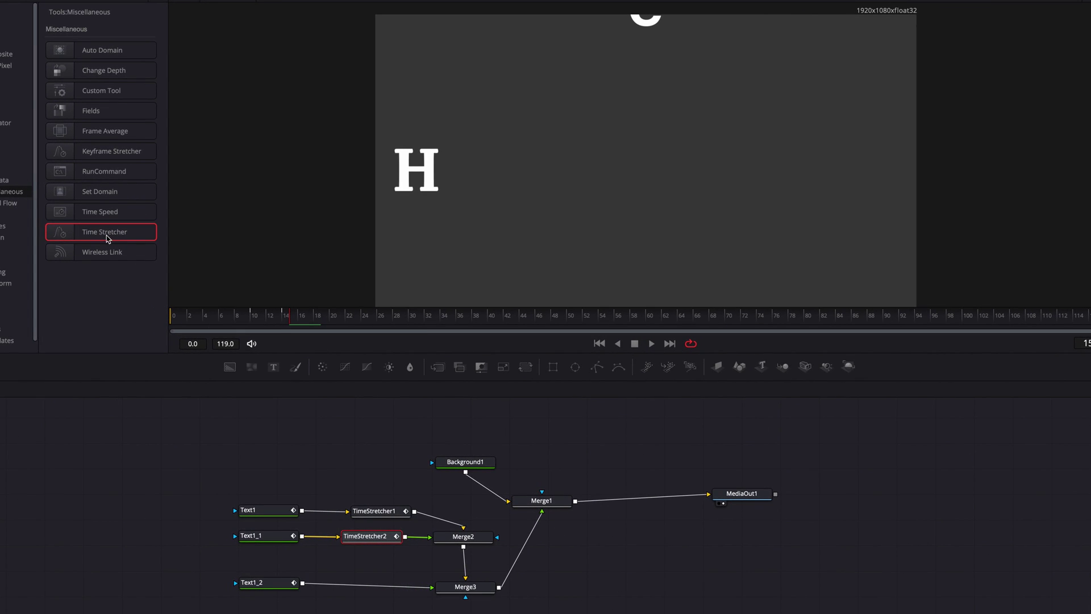
# - Insert a third Time Stretcher between Text1_2 and Merge3
pyautogui.moveTo(111, 238); pyautogui.dragTo(368, 589)
pyautogui.click(337, 315)
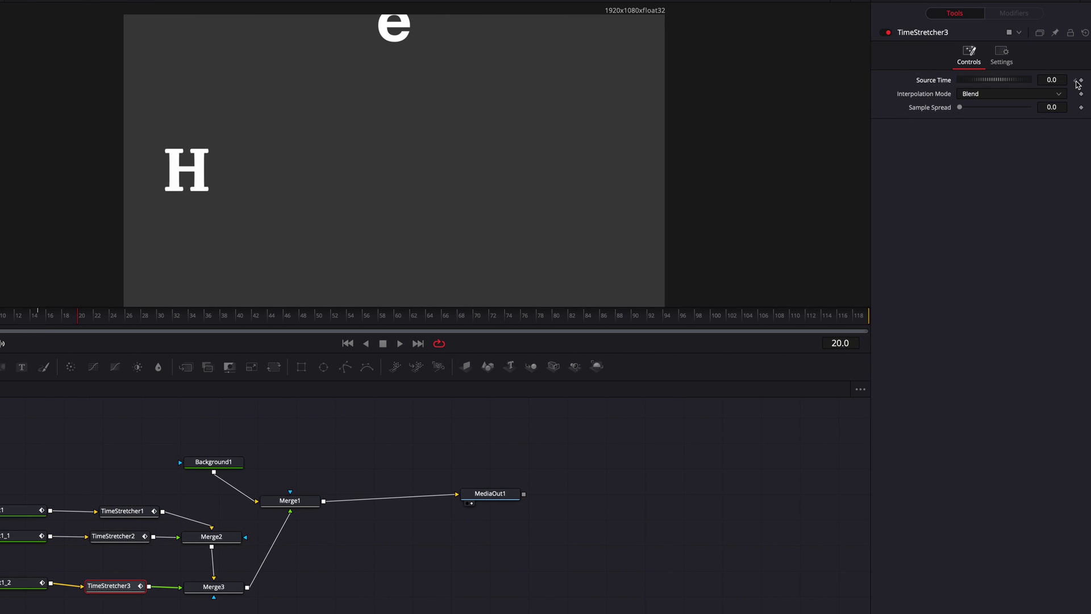
pyautogui.click(1080, 81)
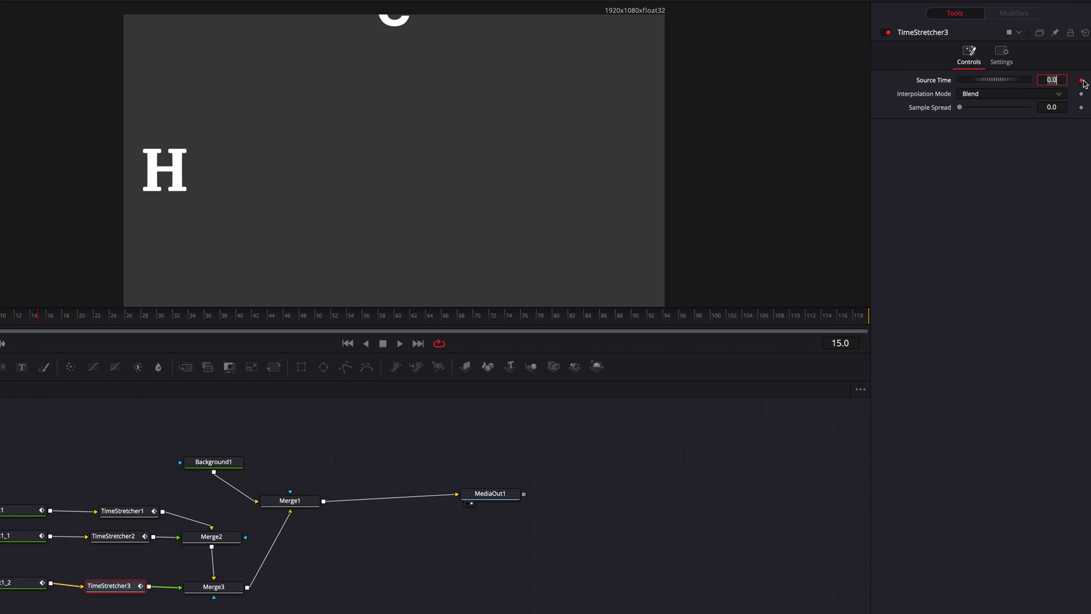
pyautogui.click(1082, 81)
# - Keyframe TimeStretcher3's Source Time at a value of 20 on frames 20 and 24
pyautogui.click(78, 316)
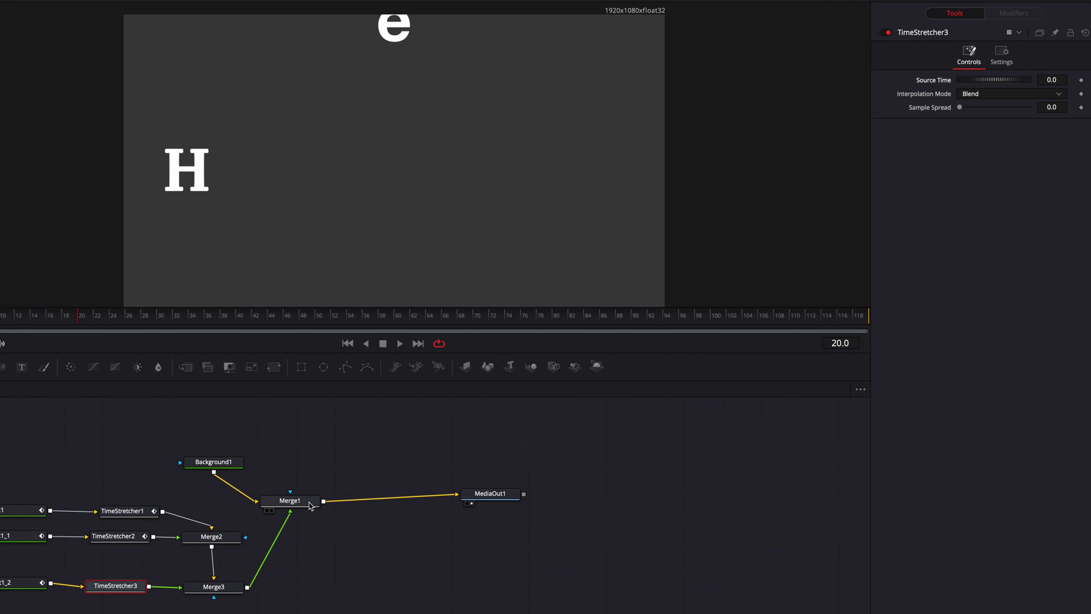
pyautogui.click(1082, 81)
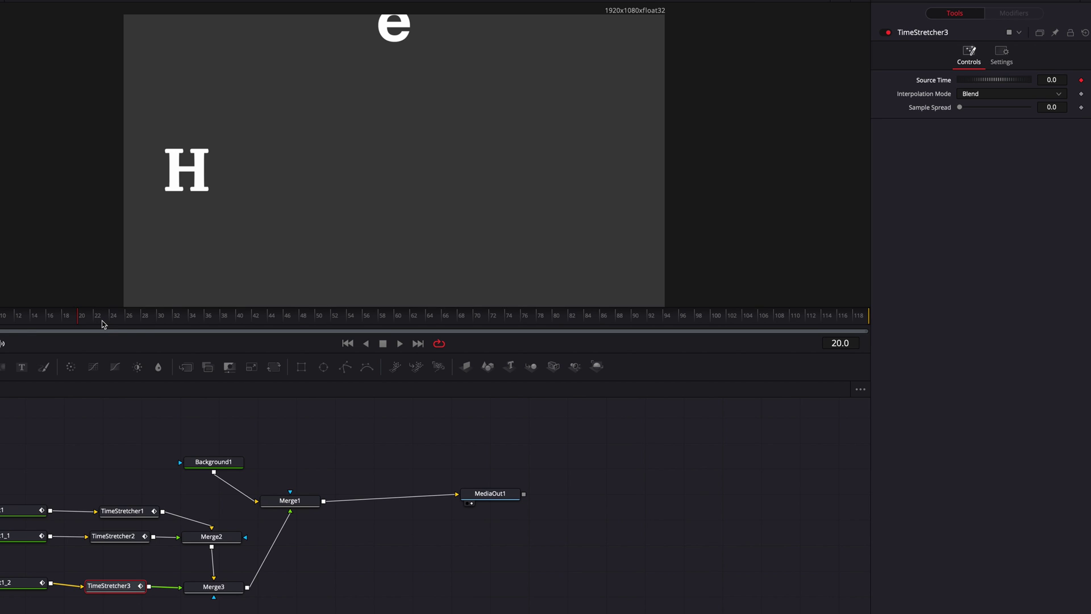
pyautogui.moveTo(104, 321); pyautogui.dragTo(109, 319)
pyautogui.click(1076, 80)
pyautogui.click(1087, 80)
pyautogui.press('Return')
# - Add a Source Time keyframe of 25 to TimeStretcher3 at frame 25
pyautogui.click(121, 319)
pyautogui.click(1081, 80)
pyautogui.click(1052, 79)
pyautogui.write('25')
pyautogui.press('Tab')
# - Set the loop of all TimeStretcher3 Source Time keyframes to Relative in the Spline editor, and close the editor
pyautogui.press('F8')
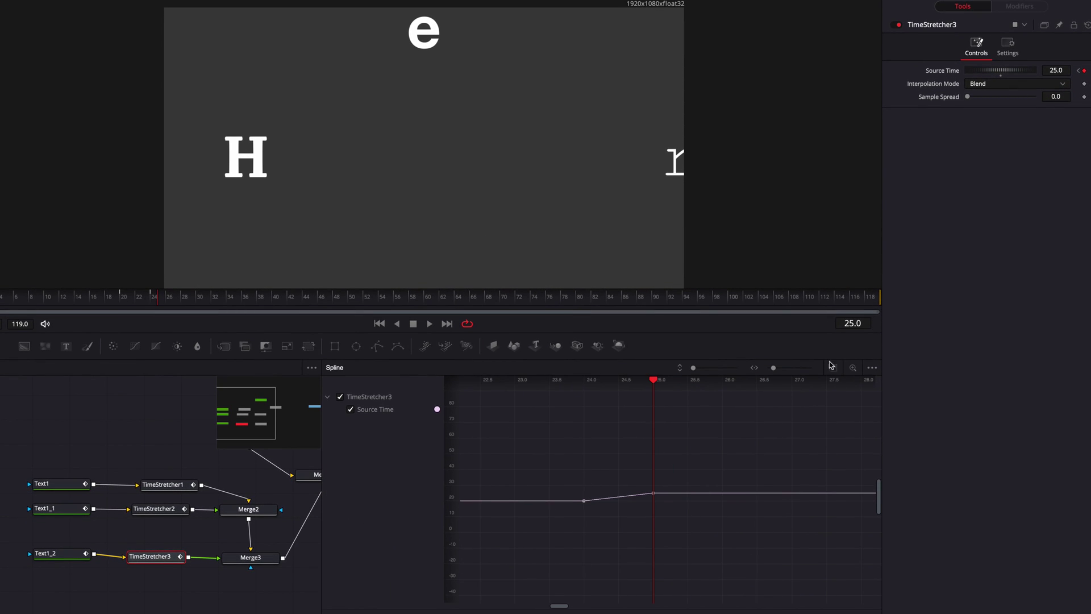
pyautogui.click(833, 367)
pyautogui.moveTo(482, 400); pyautogui.dragTo(868, 612)
pyautogui.rightClick(771, 592)
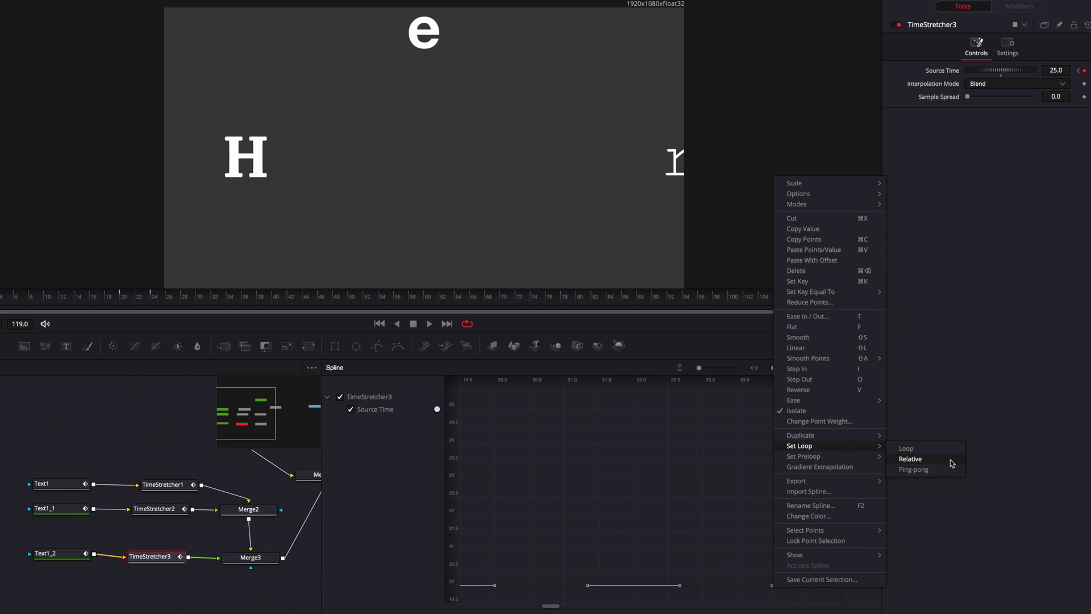
pyautogui.click(950, 458)
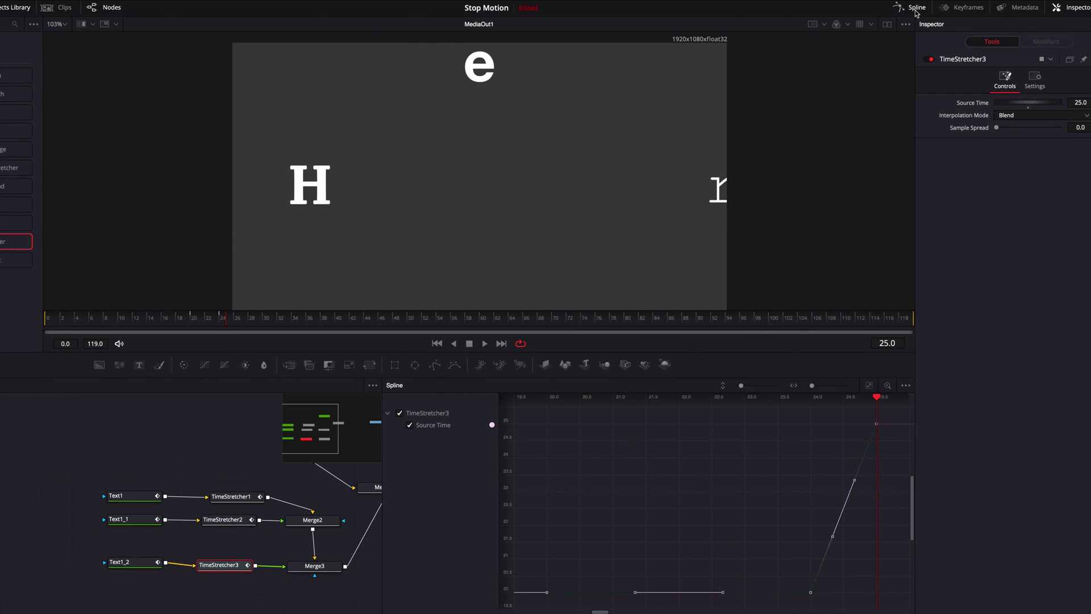
pyautogui.click(915, 8)
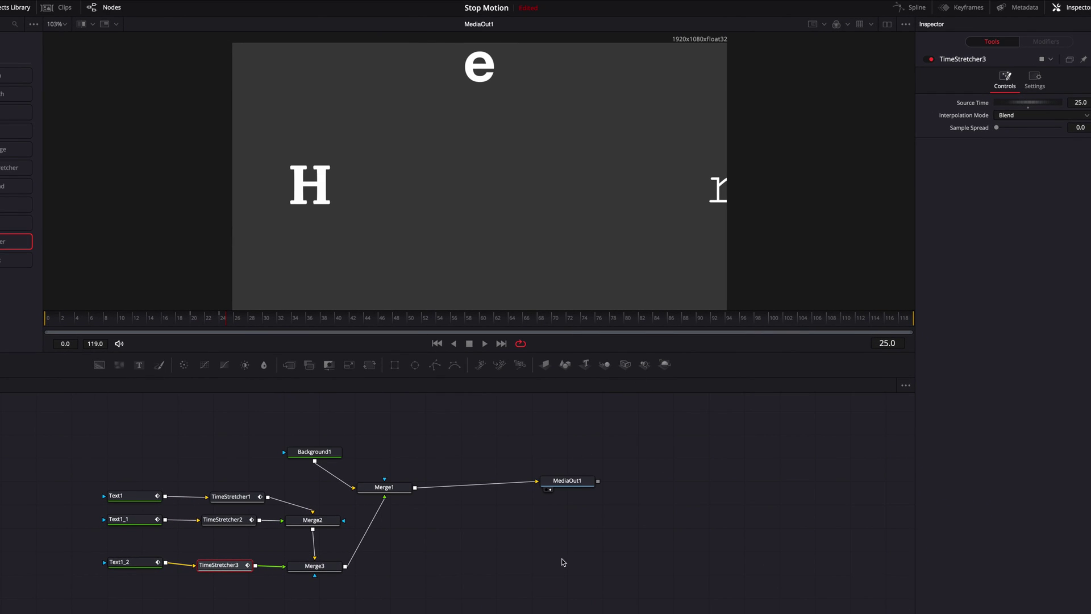
# - Play the animation to check the stepped motion of all three letters, and return to frame 15
pyautogui.click(138, 317)
pyautogui.press('space')
pyautogui.click(441, 575)
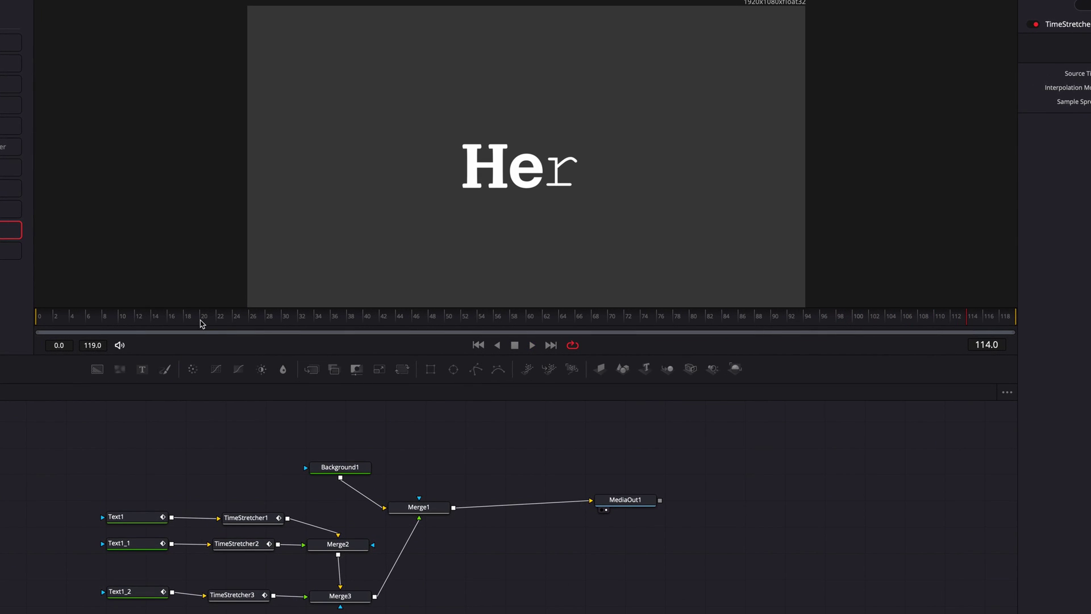
pyautogui.moveTo(110, 320); pyautogui.dragTo(162, 320)
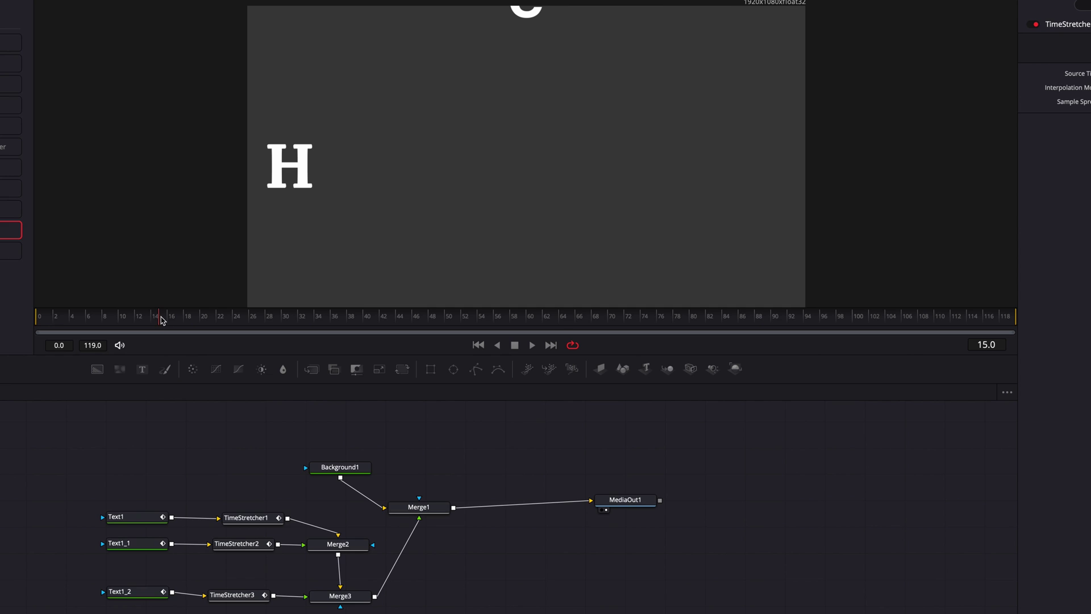
# - Move the three text nodes away from the Time Stretchers and insert a Transform node between each text and its Time Stretcher
pyautogui.moveTo(116, 482); pyautogui.dragTo(44, 592)
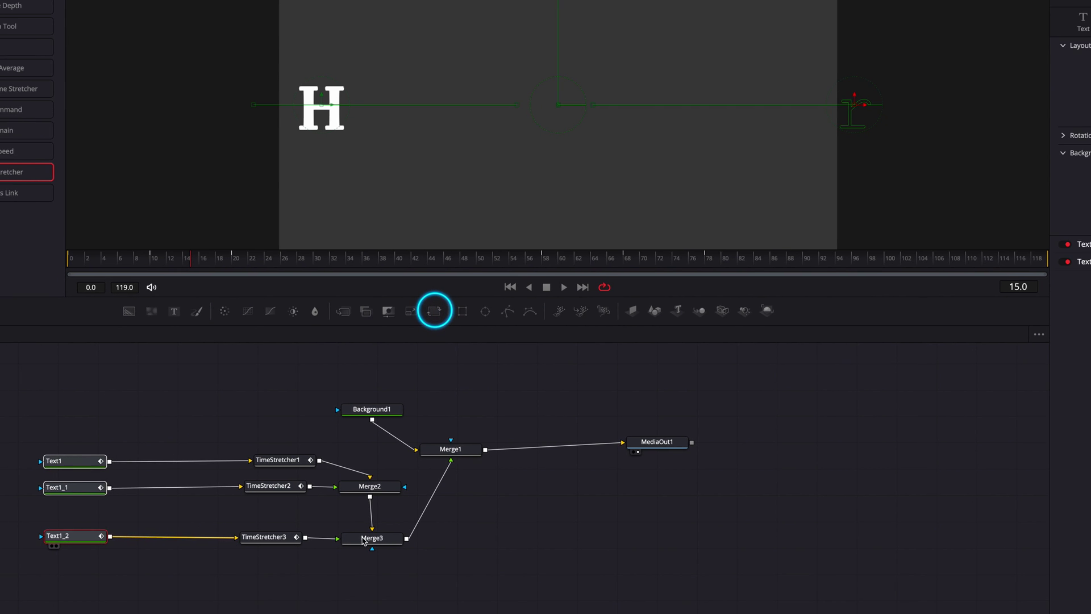
pyautogui.click(601, 528)
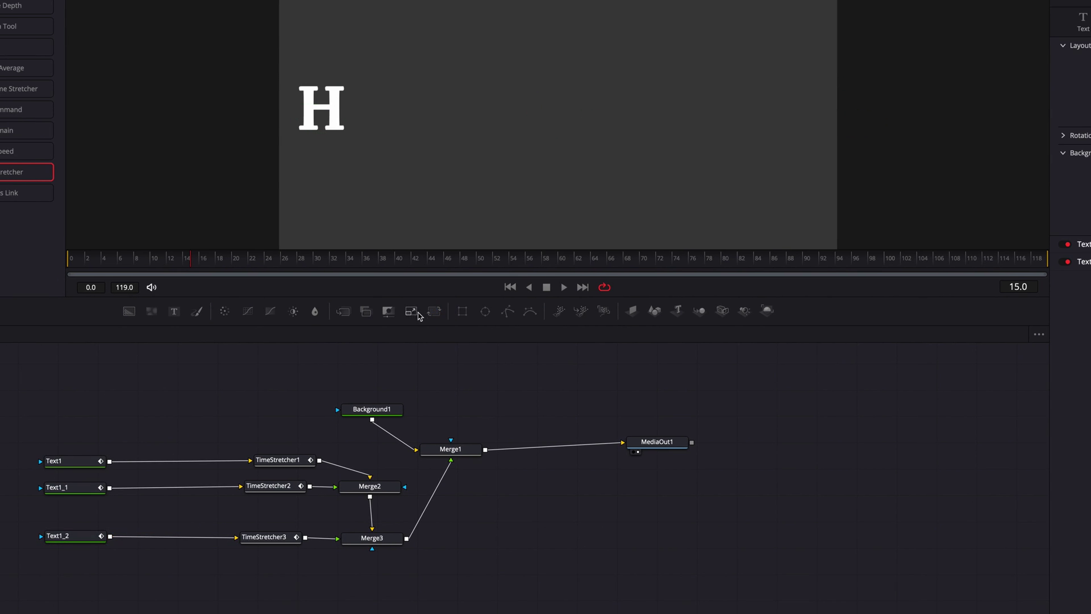
pyautogui.moveTo(434, 311); pyautogui.dragTo(185, 464)
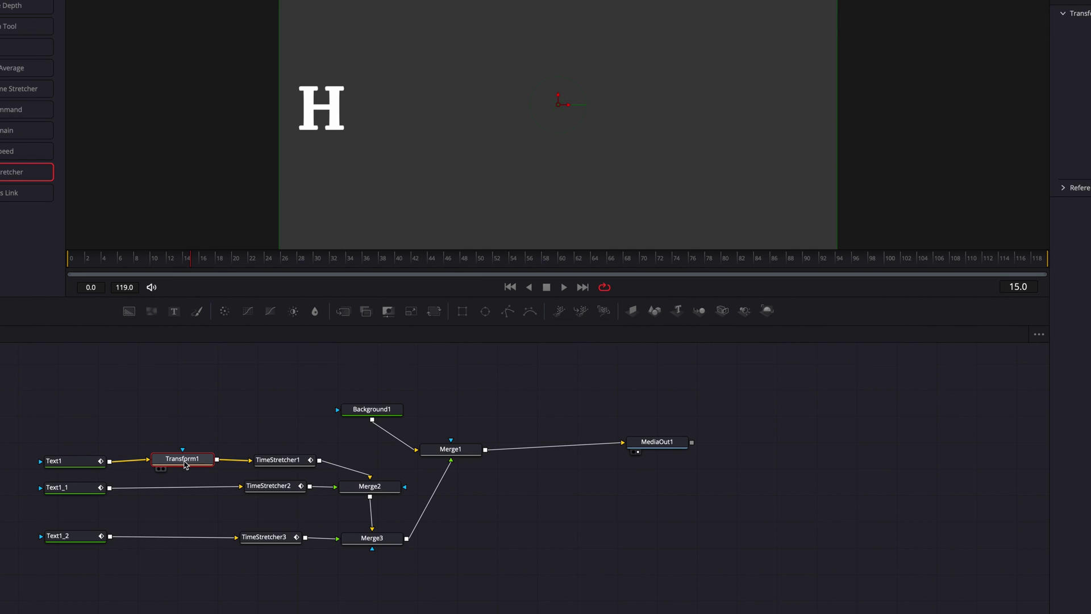
pyautogui.moveTo(434, 311); pyautogui.dragTo(174, 491)
pyautogui.moveTo(434, 311); pyautogui.dragTo(174, 539)
# - Test and reset Transform1's Angle, and modify that parameter with Shake
pyautogui.click(182, 460)
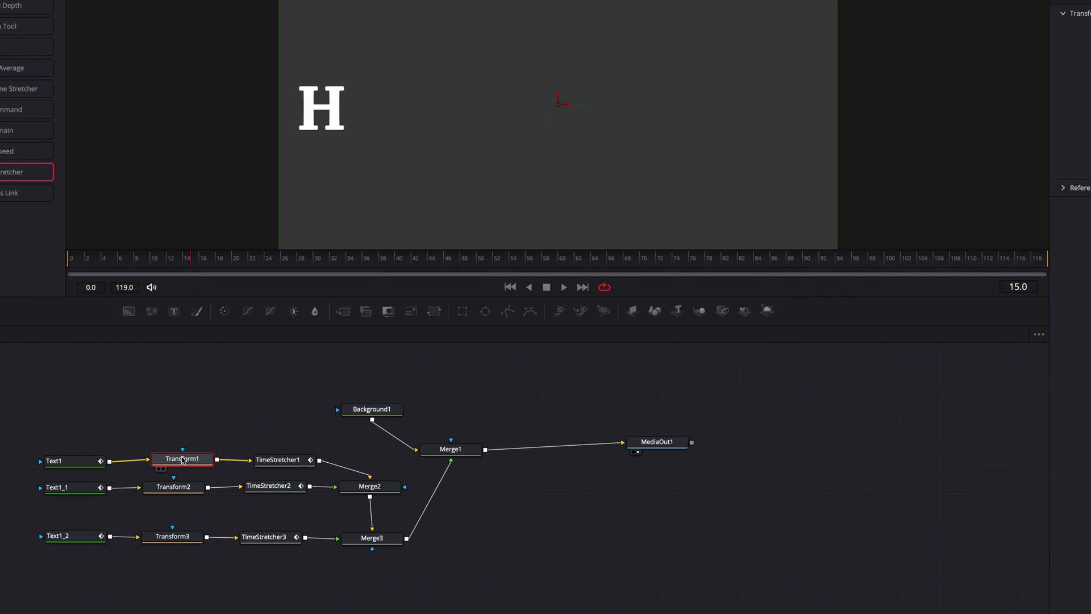
pyautogui.moveTo(983, 173)
pyautogui.mouseDown()
pyautogui.moveTo(1010, 174)
pyautogui.moveTo(998, 173)
pyautogui.mouseUp()
pyautogui.doubleClick(988, 171)
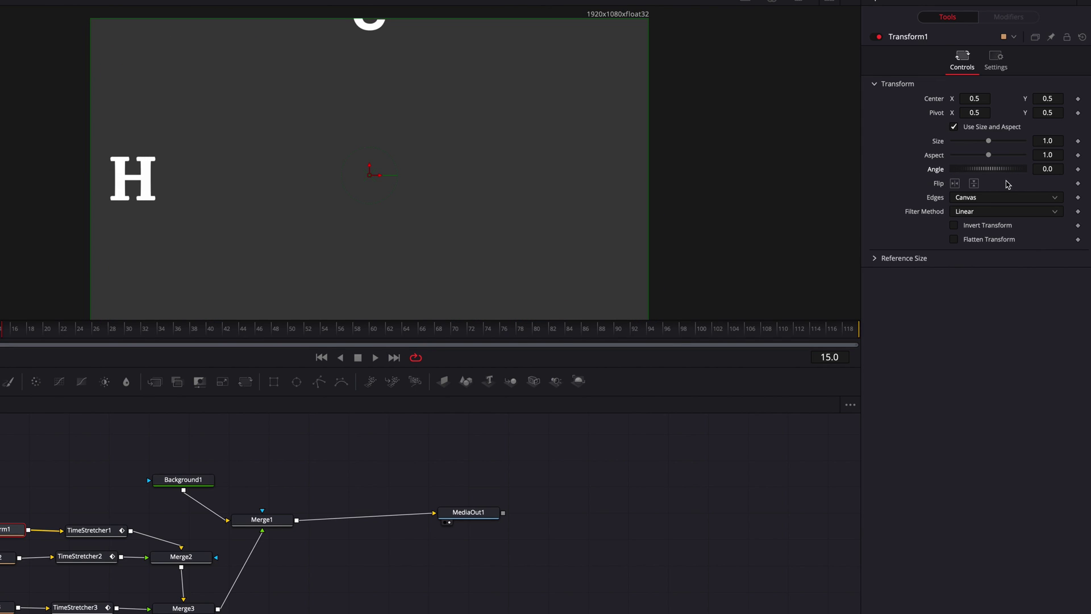
pyautogui.rightClick(934, 174)
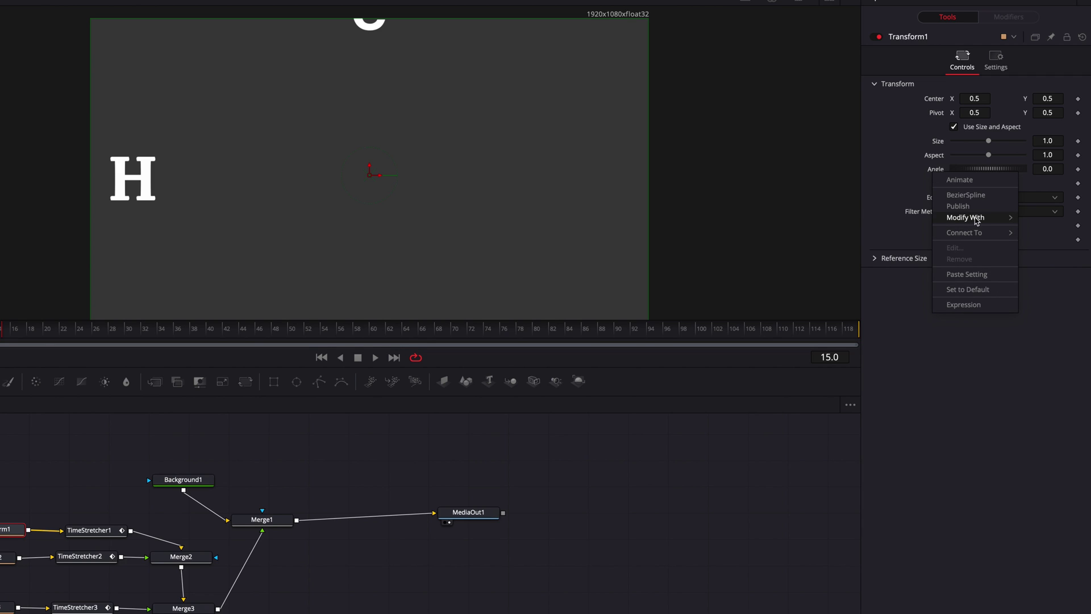
pyautogui.moveTo(977, 221)
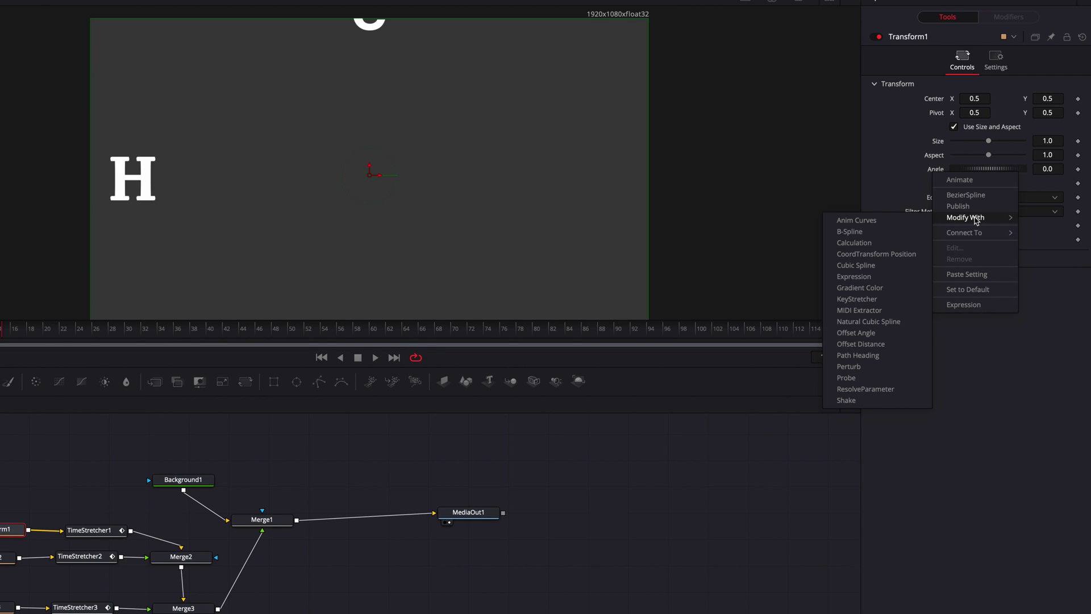
pyautogui.click(891, 400)
# - Set the Shake modifier on Transform1's Angle to a minimum of -4 and a maximum of 4
pyautogui.click(1010, 18)
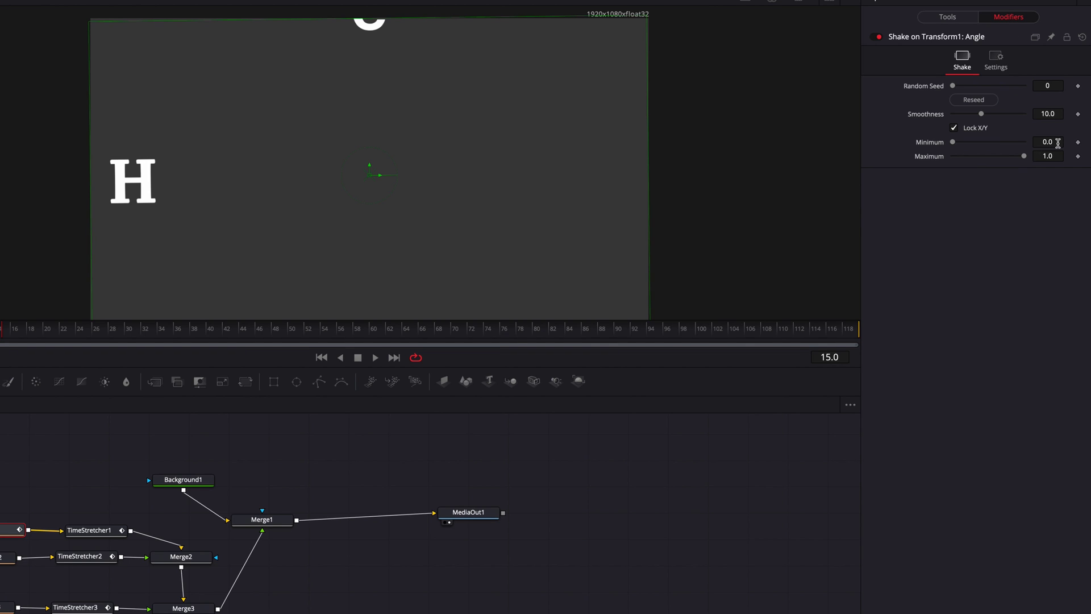
pyautogui.write('-4')
pyautogui.click(1059, 158)
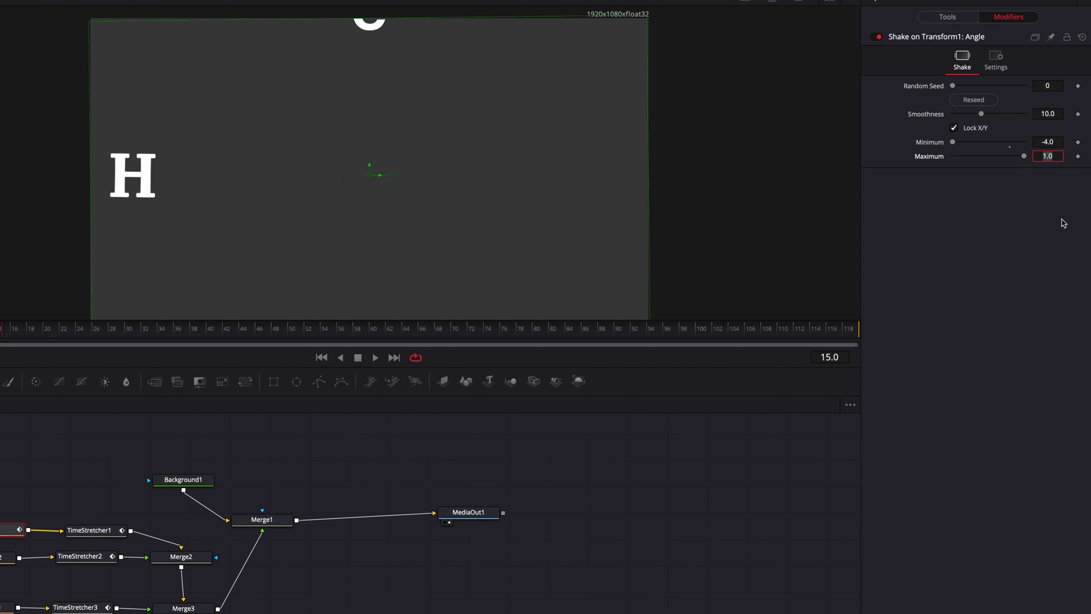
# - Reduce the Smoothness of Transform1's Shake modifier to about 1.77 during playback, and stop at frame 29
pyautogui.press('space')
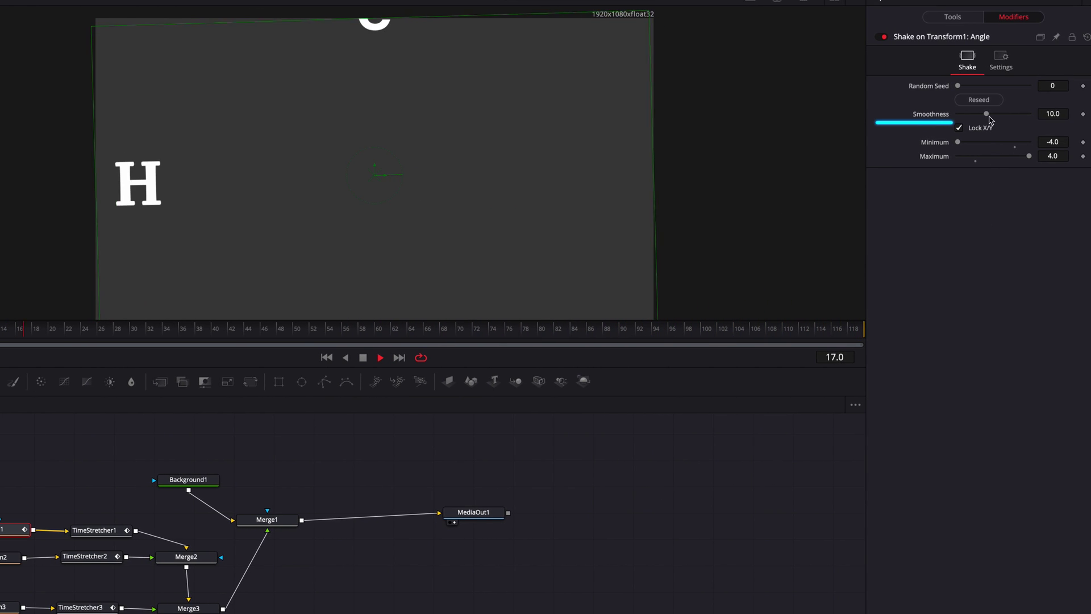
pyautogui.moveTo(986, 116); pyautogui.dragTo(965, 118)
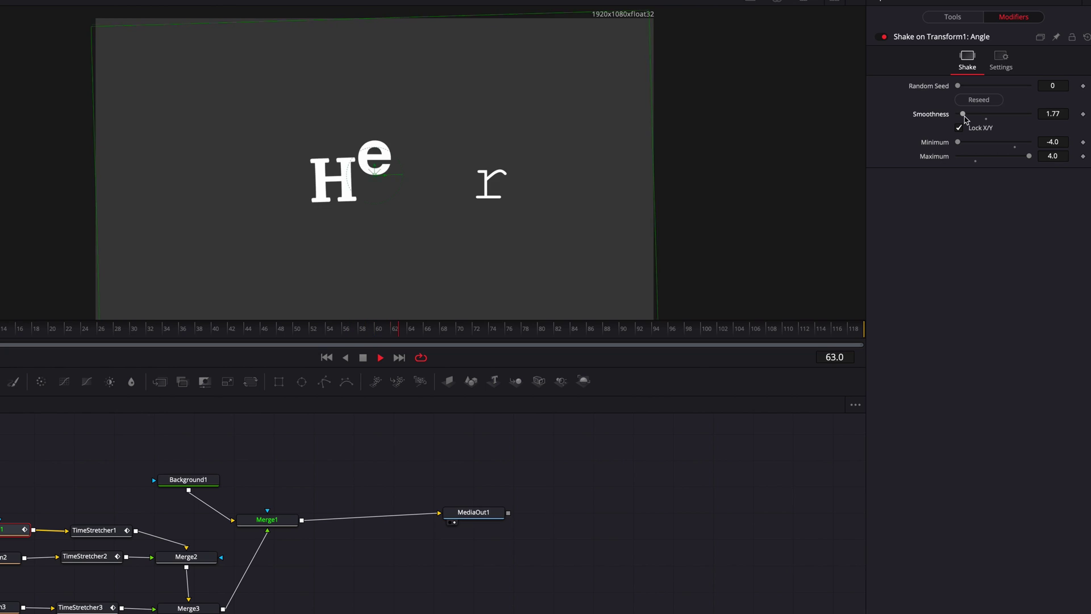
pyautogui.click(130, 337)
# - Modify Transform2's Angle with Shake and show the modifier's settings
pyautogui.click(167, 519)
pyautogui.rightClick(940, 171)
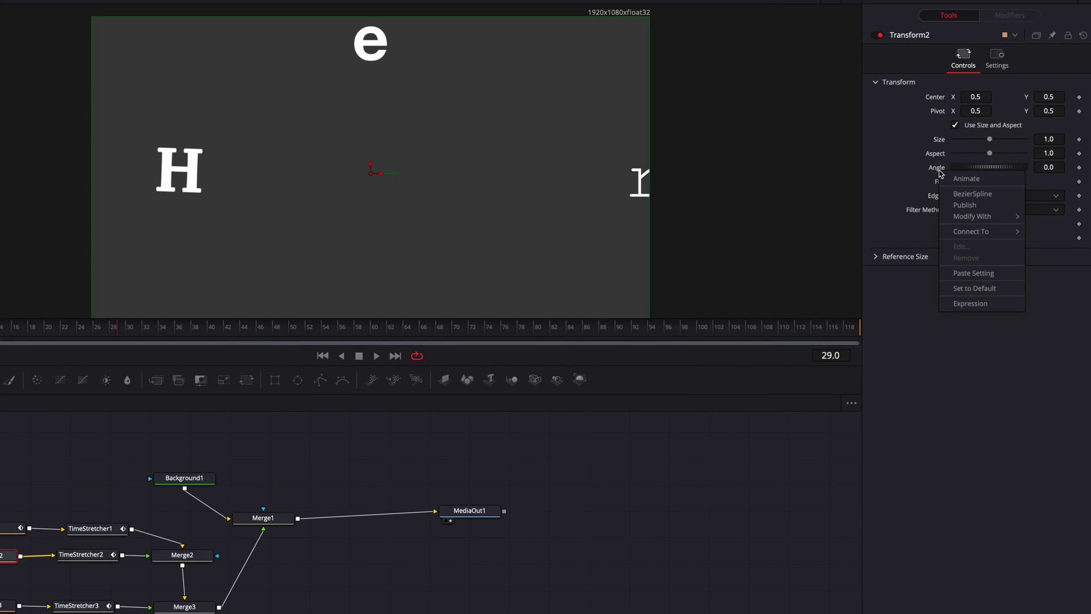
pyautogui.moveTo(974, 218)
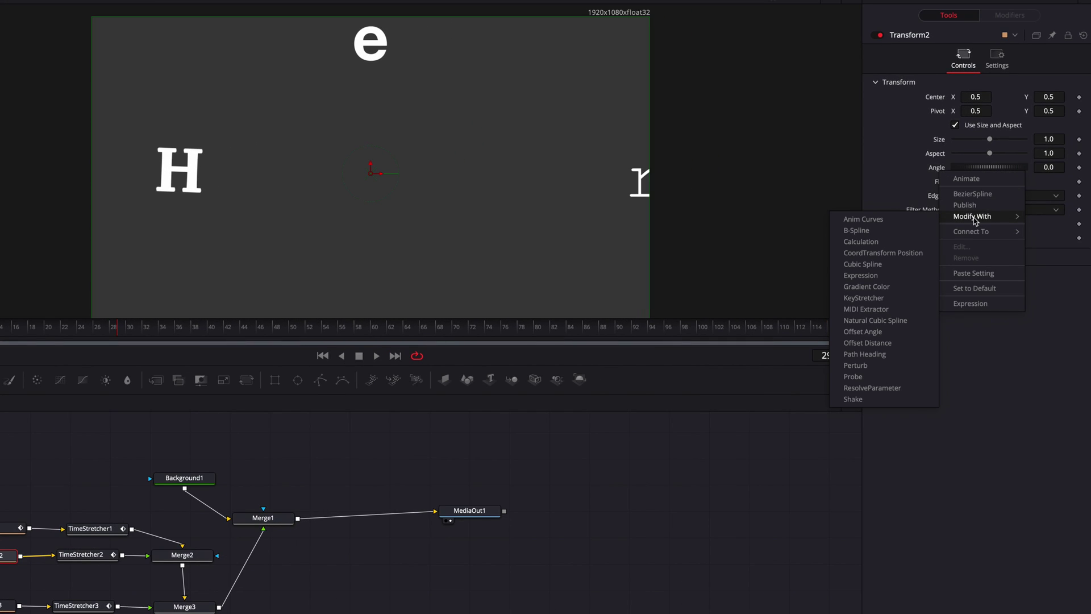
pyautogui.click(894, 402)
pyautogui.click(1031, 19)
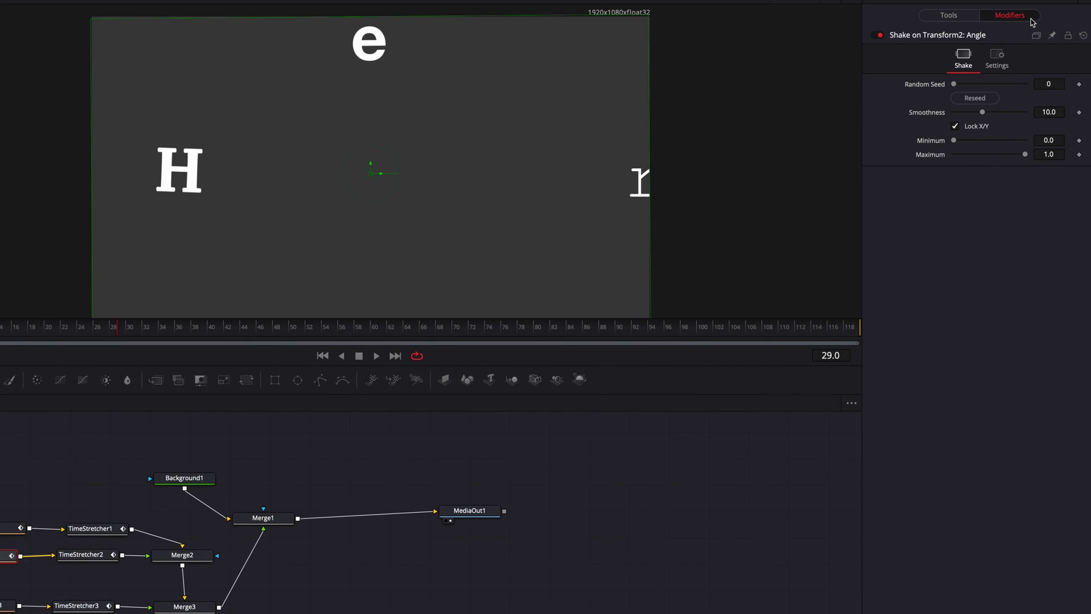
# - Set the Shake modifier on Transform2's Angle to a minimum of -5 and a maximum of 5
pyautogui.click(1058, 155)
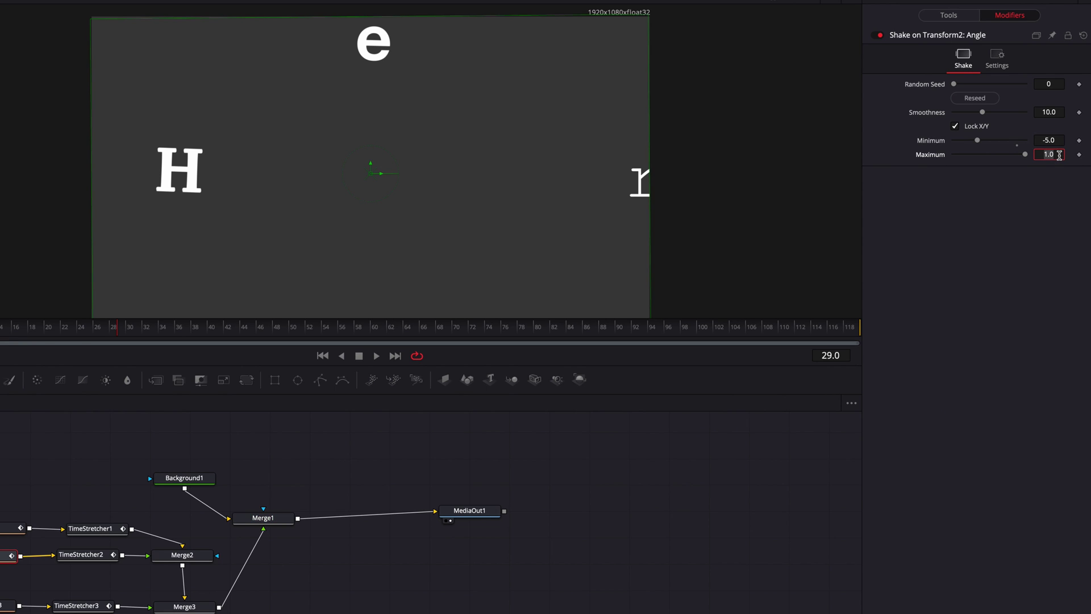
pyautogui.write('5')
pyautogui.press('Tab')
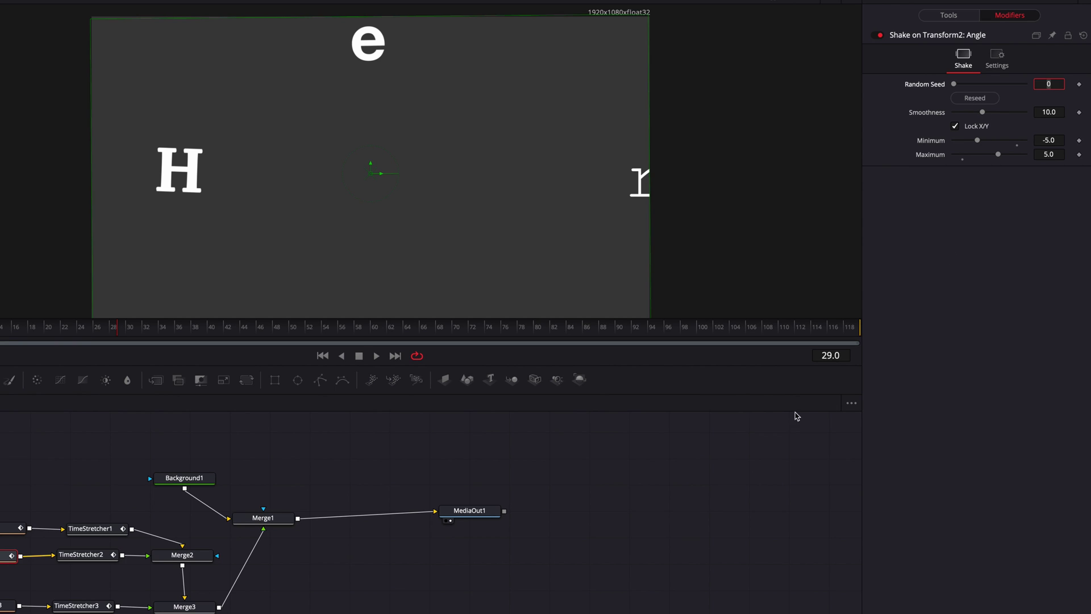
# - Reduce the Smoothness of Transform2's Shake modifier to about 2.56 during playback, and park the playhead at frame 38
pyautogui.press('space')
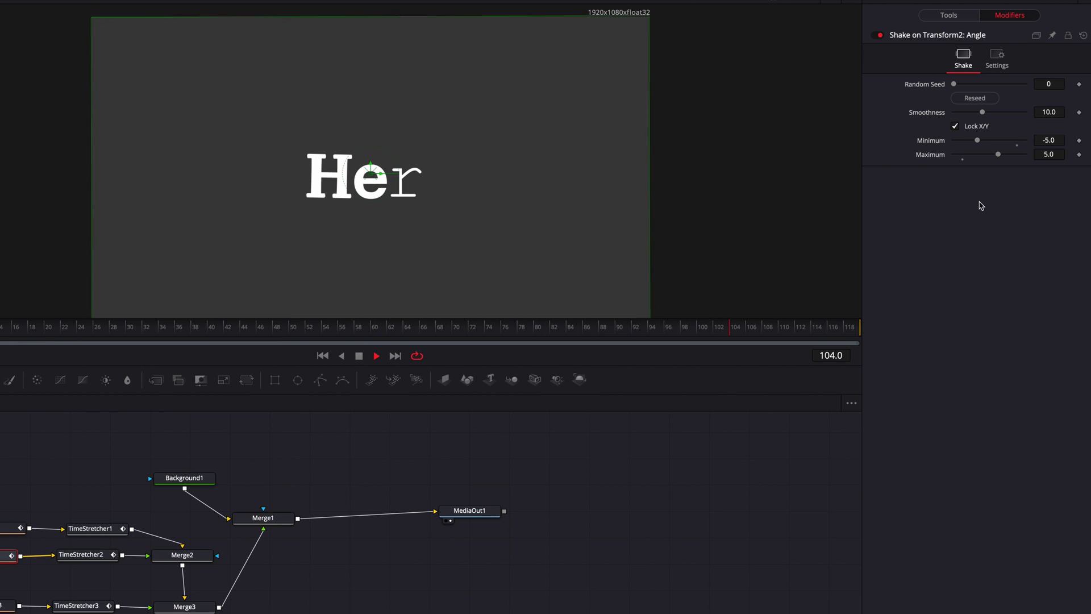
pyautogui.moveTo(982, 112); pyautogui.dragTo(962, 112)
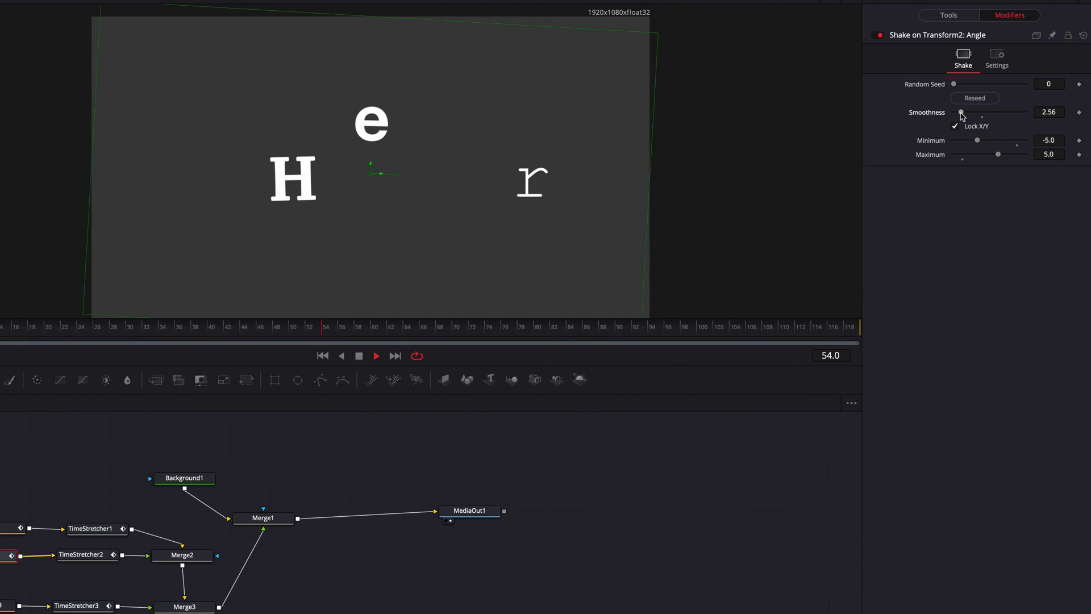
pyautogui.press('space')
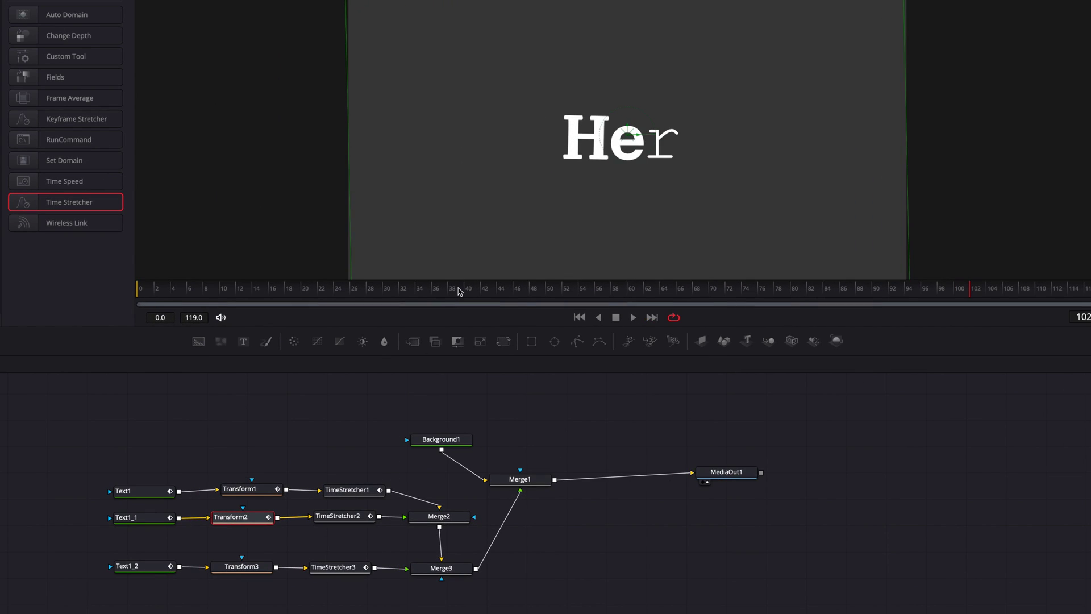
pyautogui.click(202, 329)
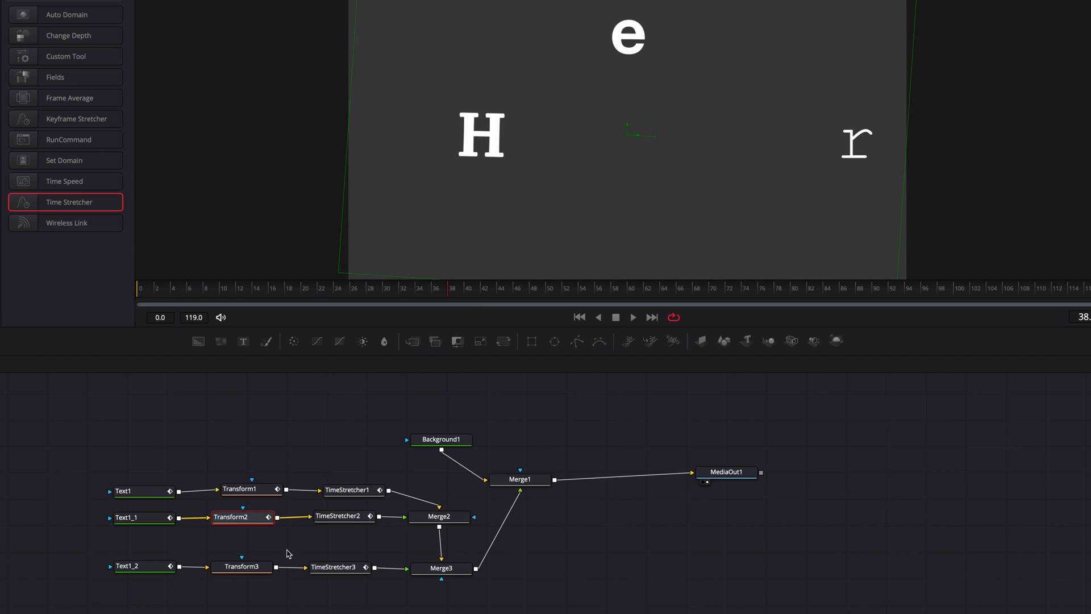
# - Modify Transform3's Angle with Shake and show the modifier's settings
pyautogui.click(239, 571)
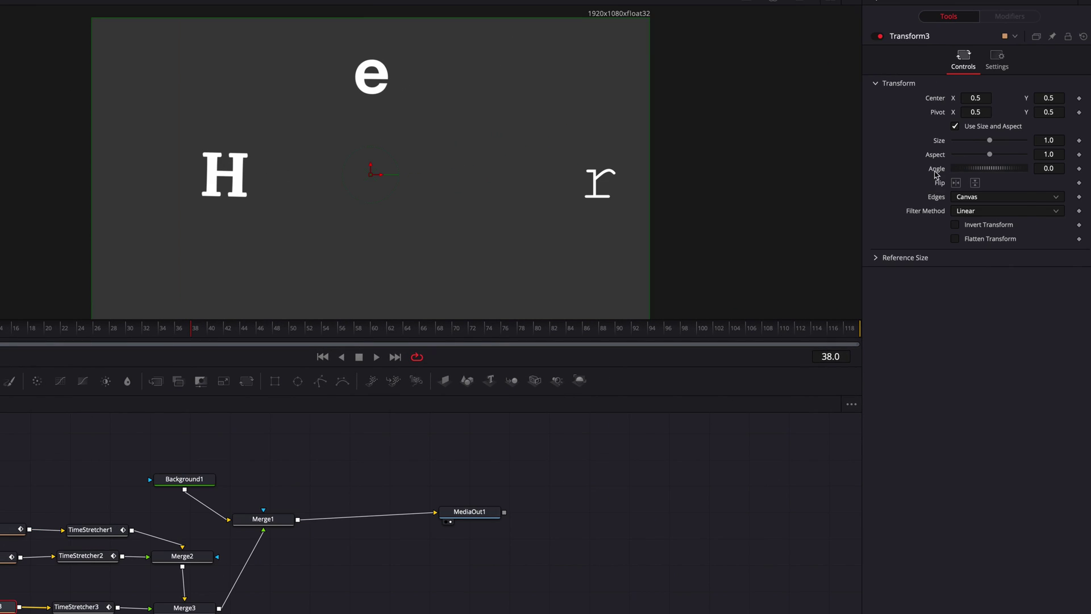
pyautogui.rightClick(936, 174)
pyautogui.moveTo(980, 222)
pyautogui.click(889, 401)
pyautogui.click(1010, 16)
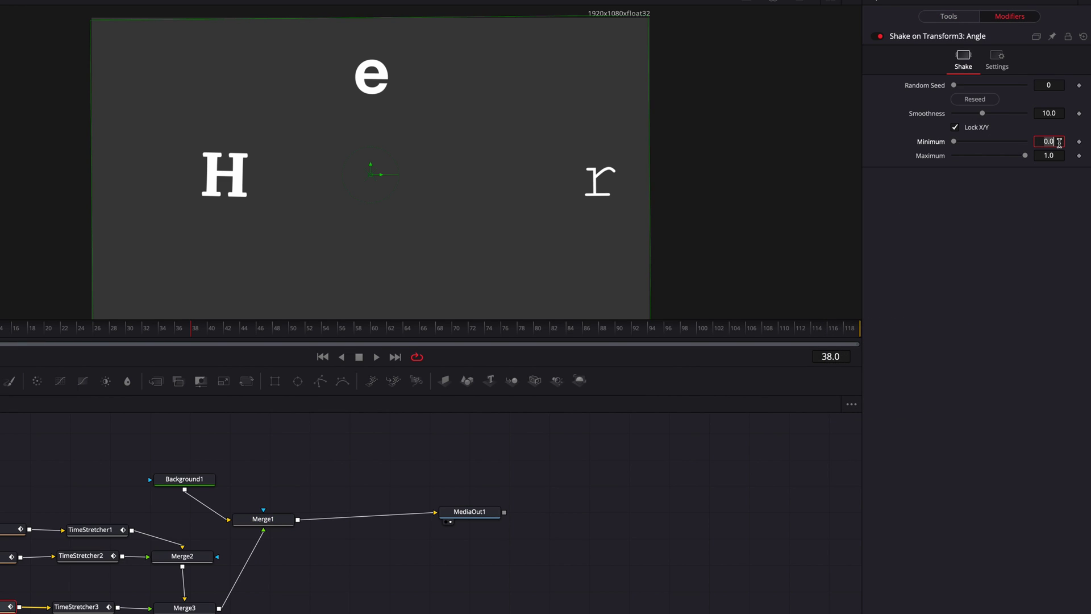
# - Set the Shake modifier on Transform3's Angle to a minimum of -5 and a maximum of 5
pyautogui.click(1060, 156)
pyautogui.write('5')
pyautogui.press('Return')
# - Reduce the Smoothness of Transform3's Shake modifier during playback, and scrub the animation from frame 0 to frame 75
pyautogui.press('space')
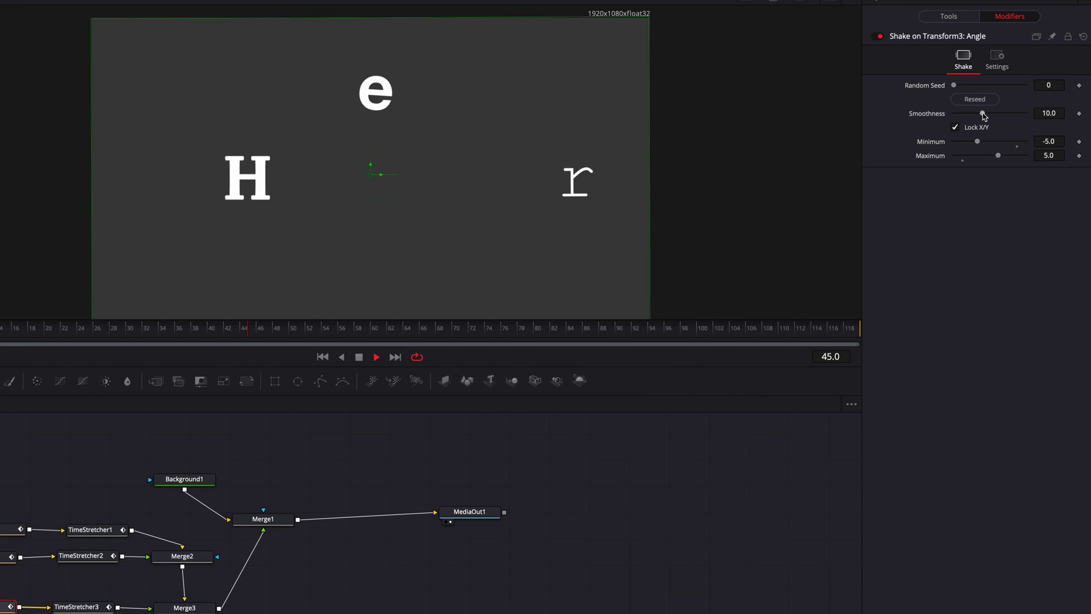
pyautogui.moveTo(981, 114); pyautogui.dragTo(961, 116)
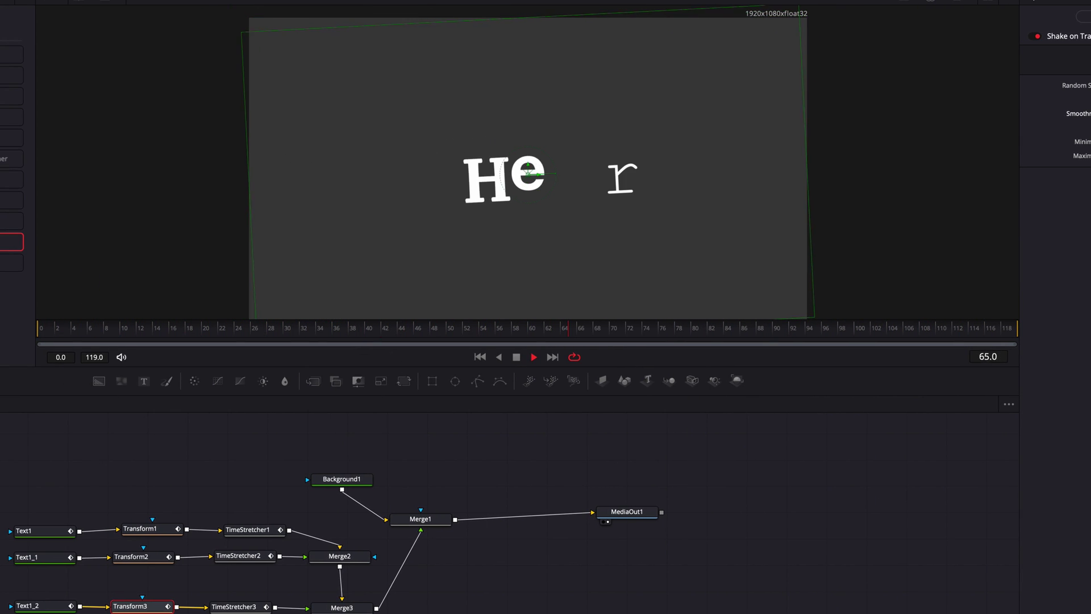
pyautogui.press('space')
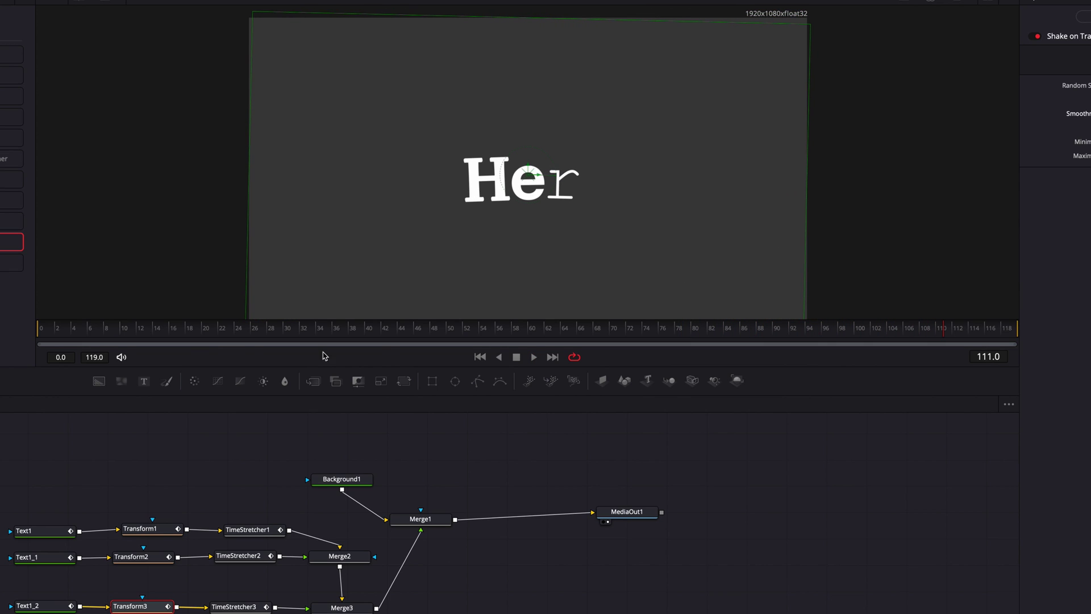
pyautogui.click(39, 328)
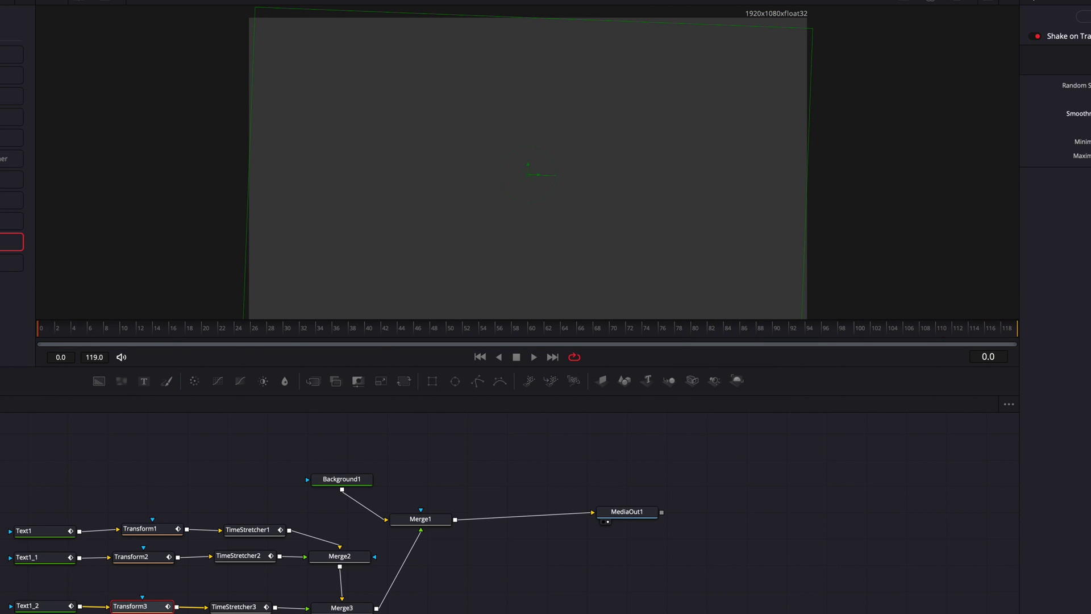
pyautogui.moveTo(302, 332); pyautogui.dragTo(670, 337)
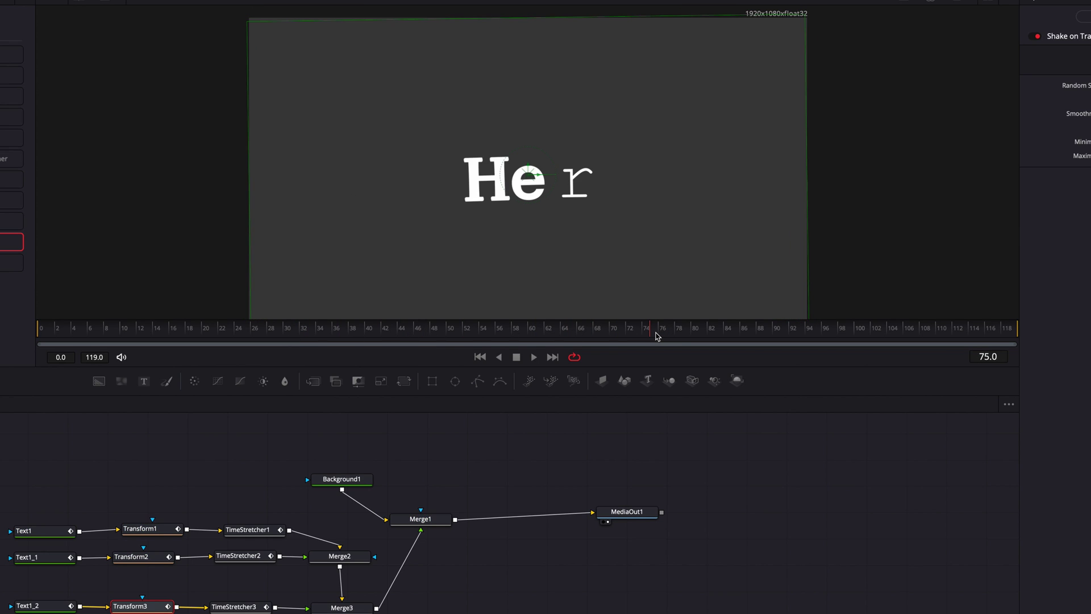
# - Insert a Shadow effect node between Merge3 and Merge1, and rearrange the surrounding nodes to make room for it
pyautogui.click(34, 83)
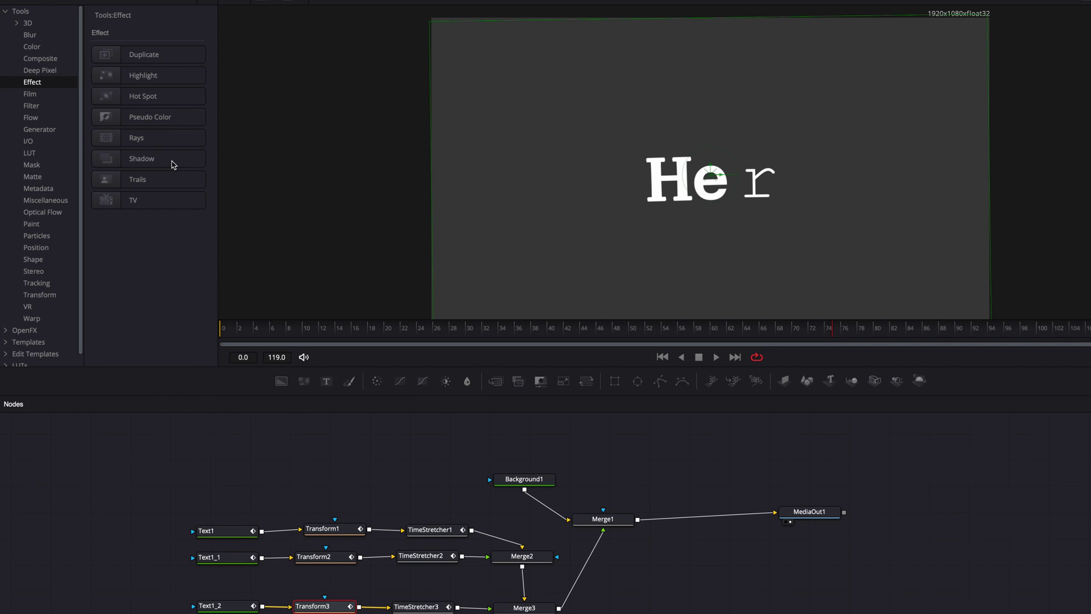
pyautogui.moveTo(170, 164); pyautogui.dragTo(594, 559)
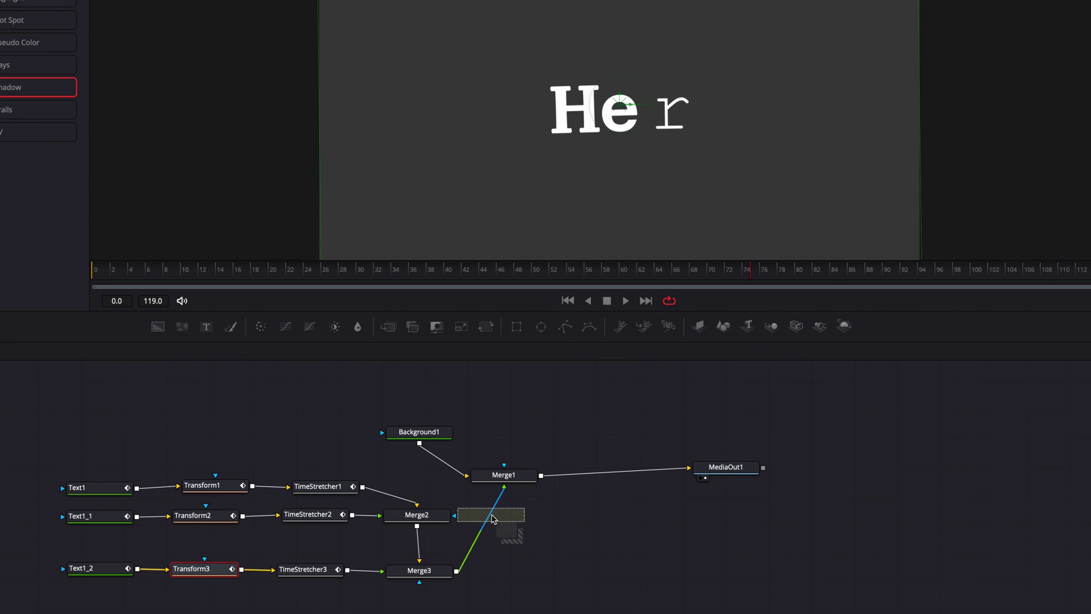
pyautogui.moveTo(492, 518); pyautogui.dragTo(555, 564)
pyautogui.moveTo(523, 476); pyautogui.dragTo(569, 433)
# - Set the Shadow node's vertical offset to 0.49 and its Softness to about 0.00236, and play the animation to check it
pyautogui.click(568, 562)
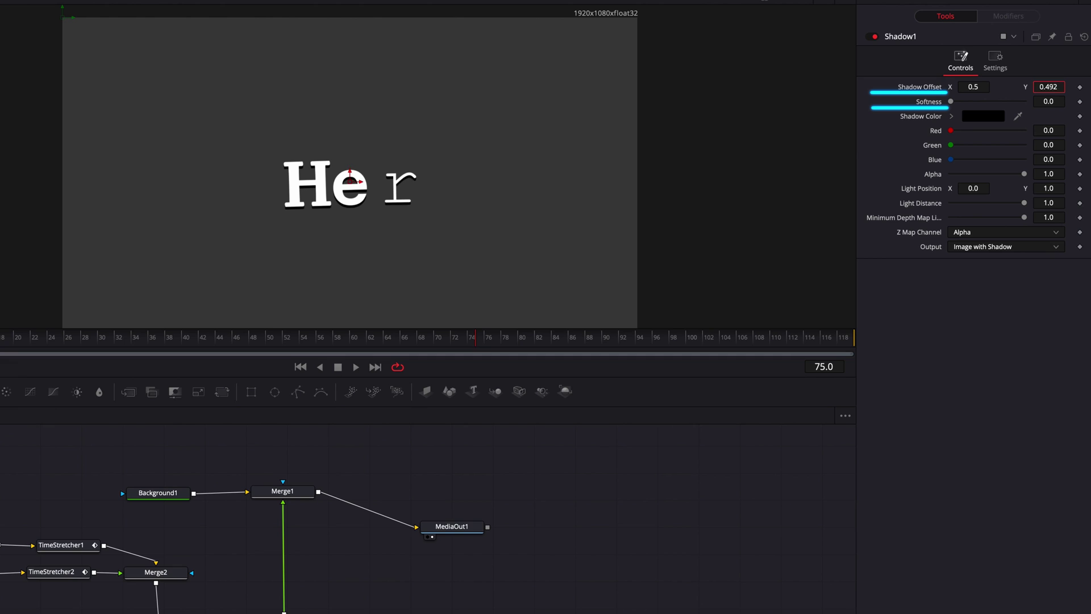
pyautogui.click(952, 102)
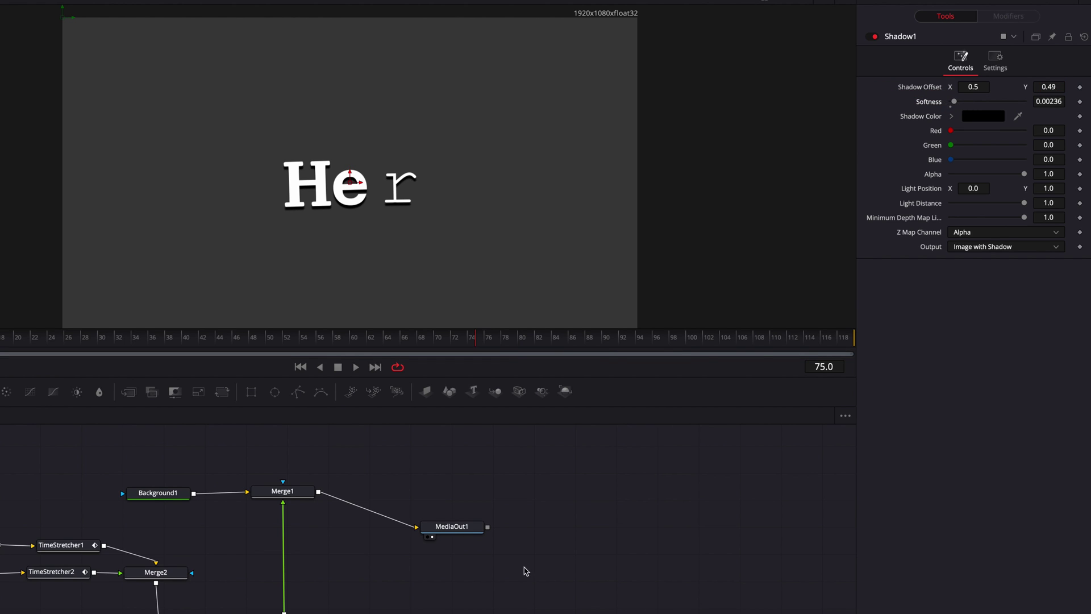
pyautogui.click(0, 338)
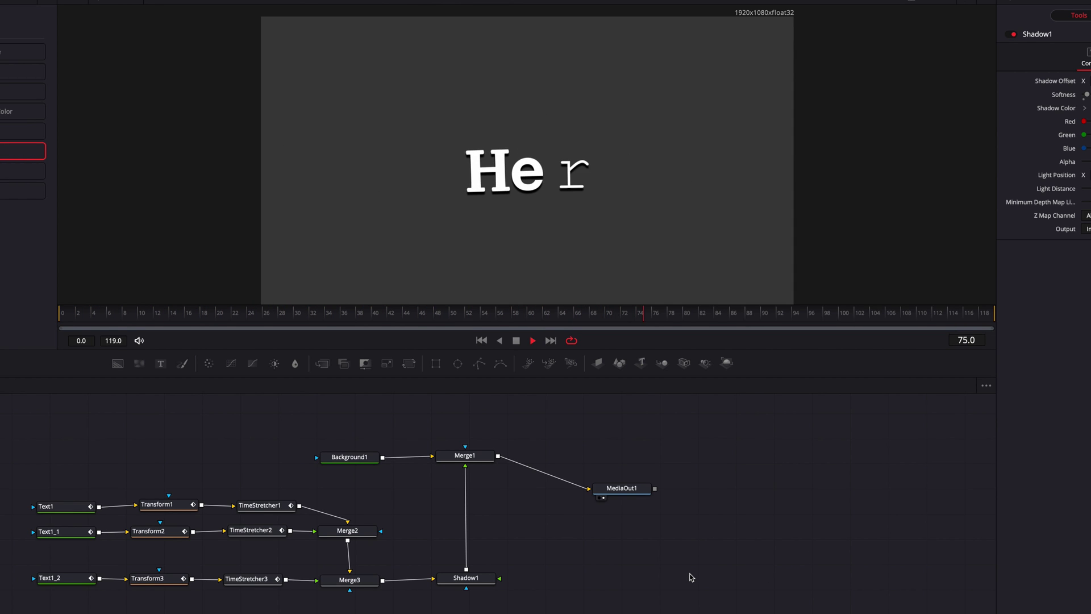
pyautogui.press('space')
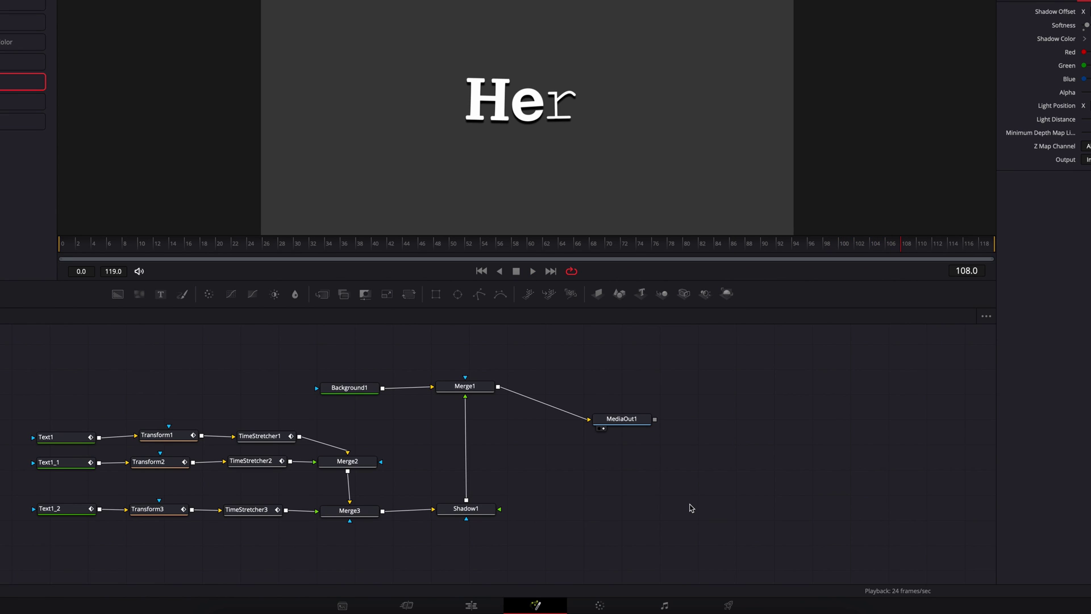
# - Switch to the Edit page and play the Fusion Composition clip from the start of the timeline
pyautogui.click(472, 605)
pyautogui.press('Home')
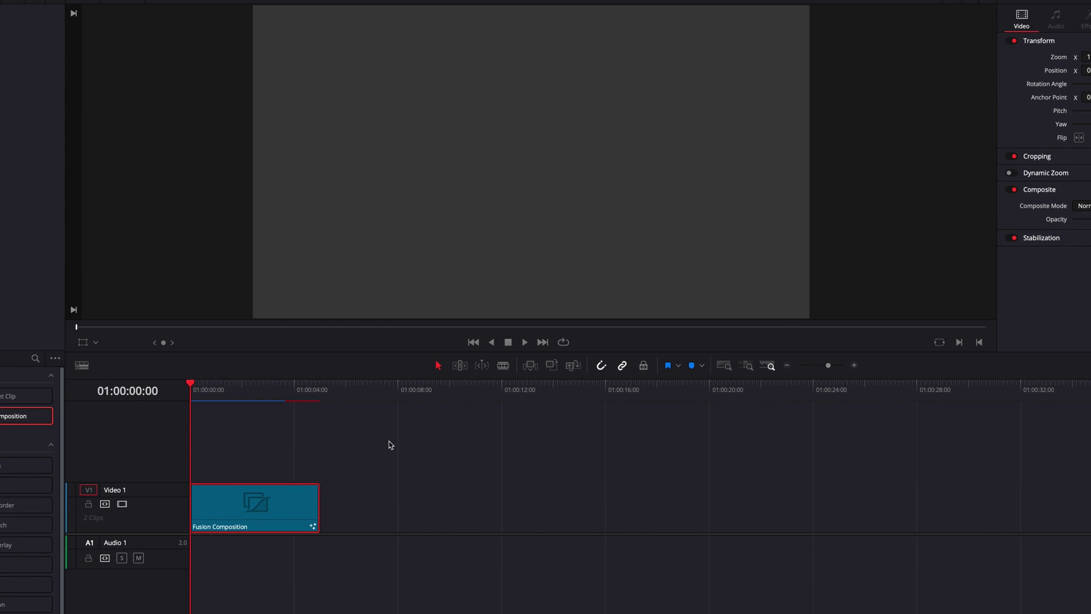
pyautogui.press('space')
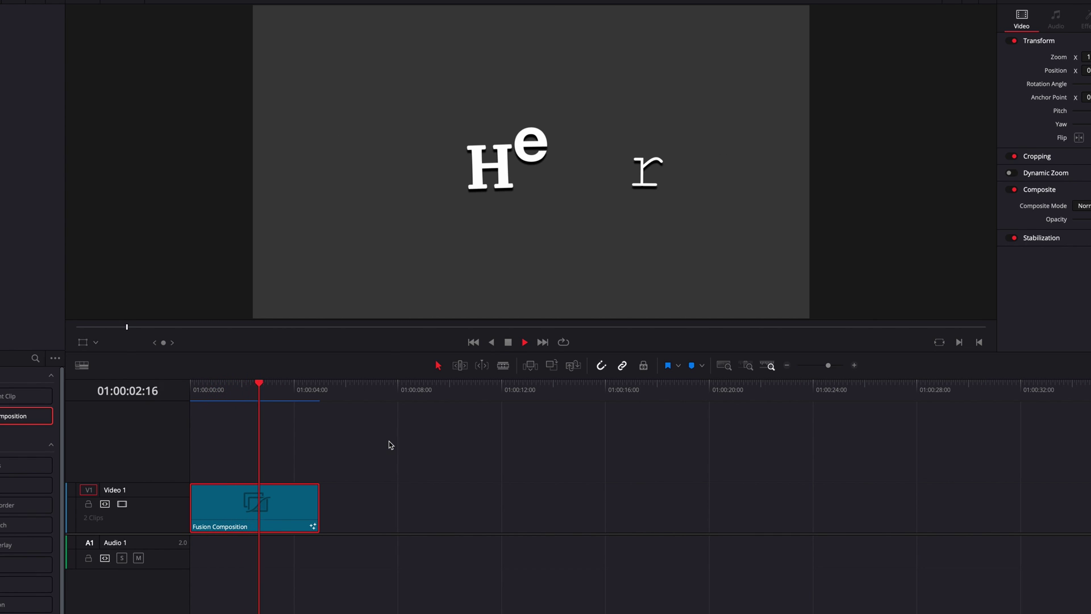
pyautogui.press('space')
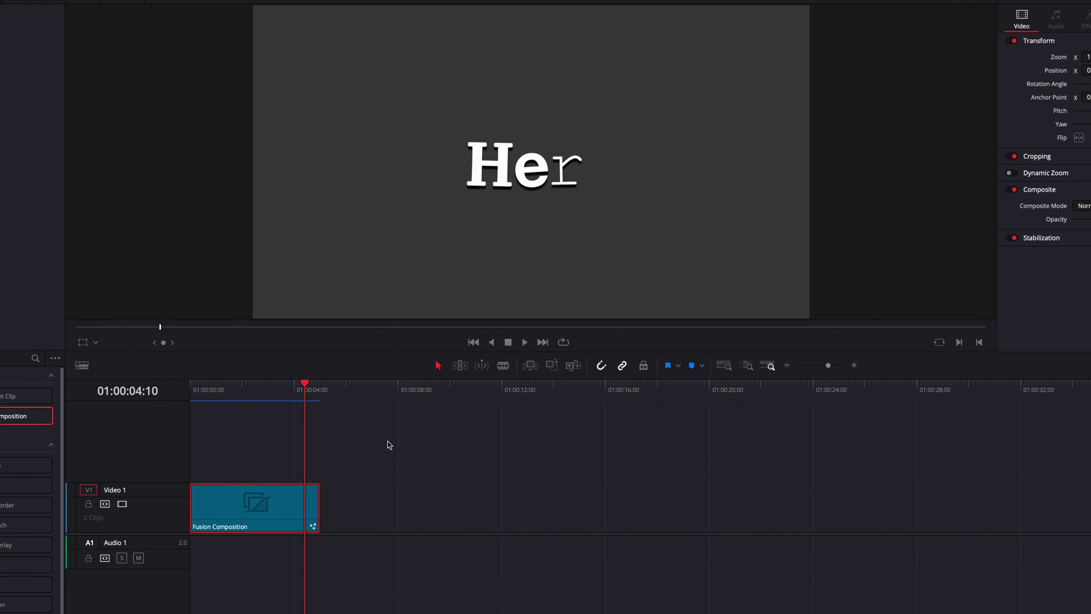